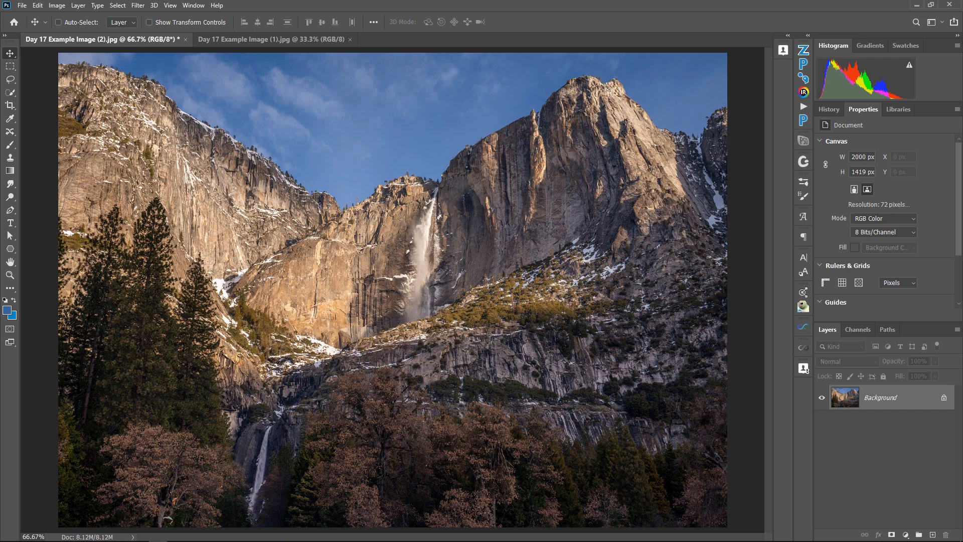
# - Start a Color Range selection based on Sampled Colors and sample the blue sky, with the dialog preview showing the image
pyautogui.click(125, 6)
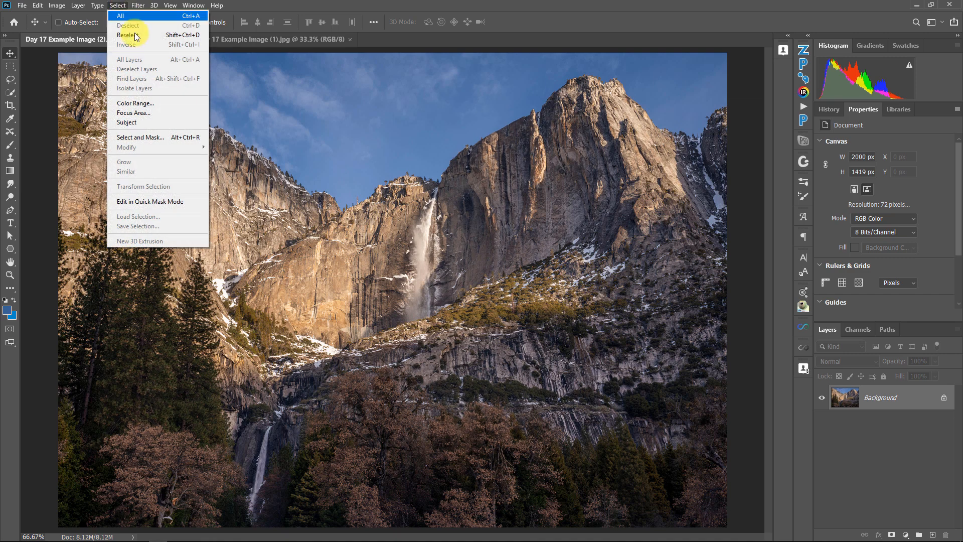
pyautogui.click(131, 102)
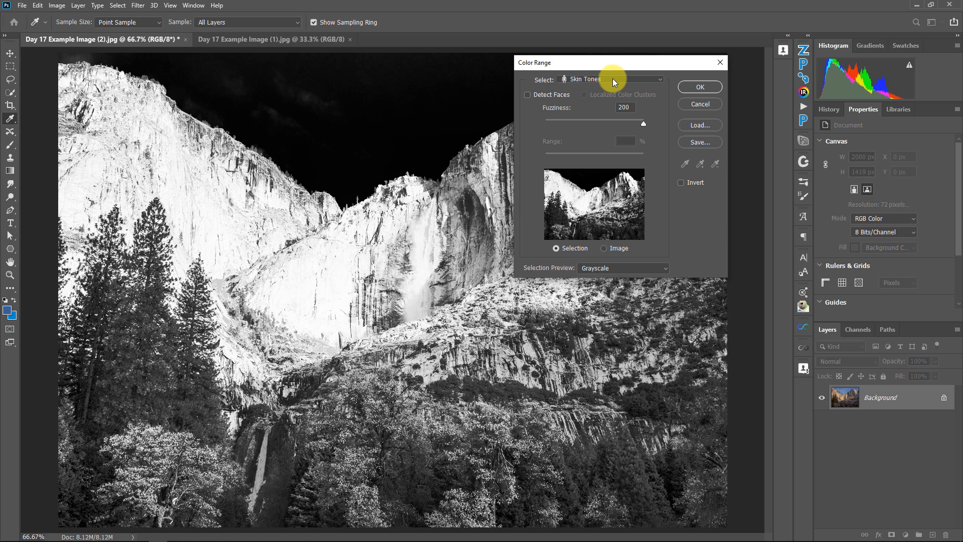
pyautogui.click(569, 78)
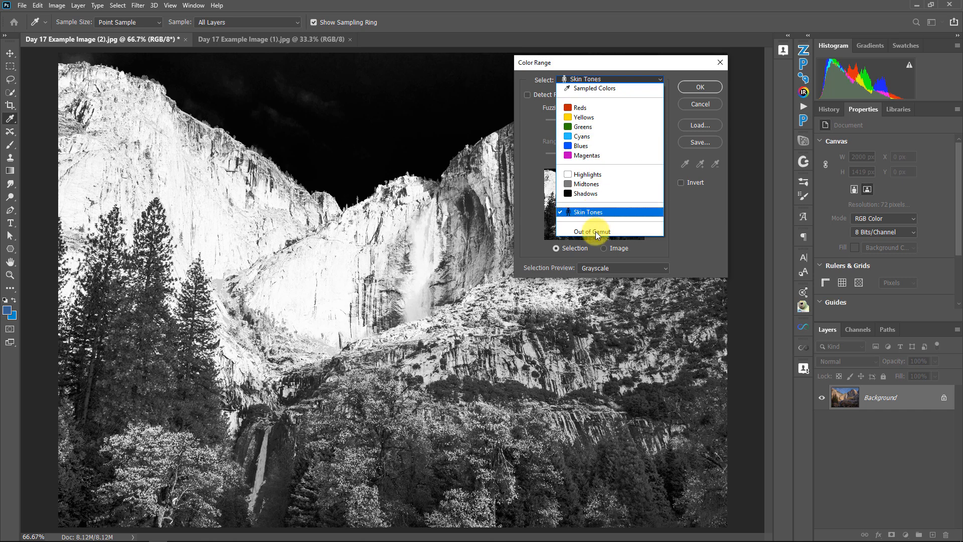
pyautogui.click(591, 88)
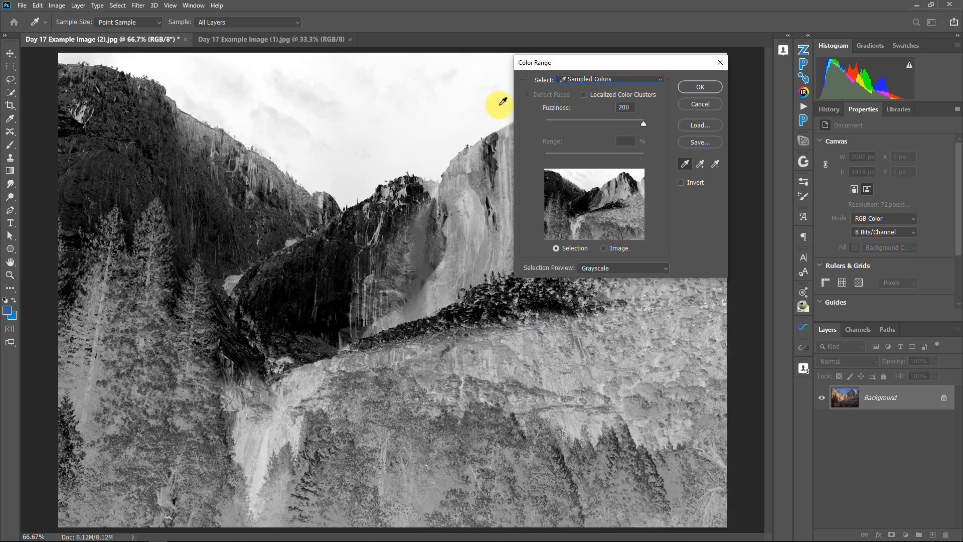
pyautogui.click(415, 117)
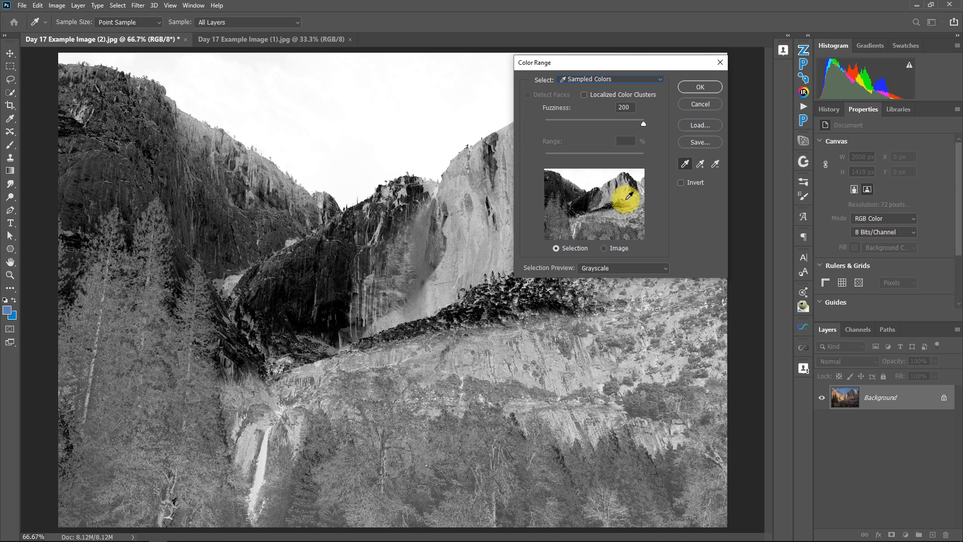
pyautogui.click(603, 248)
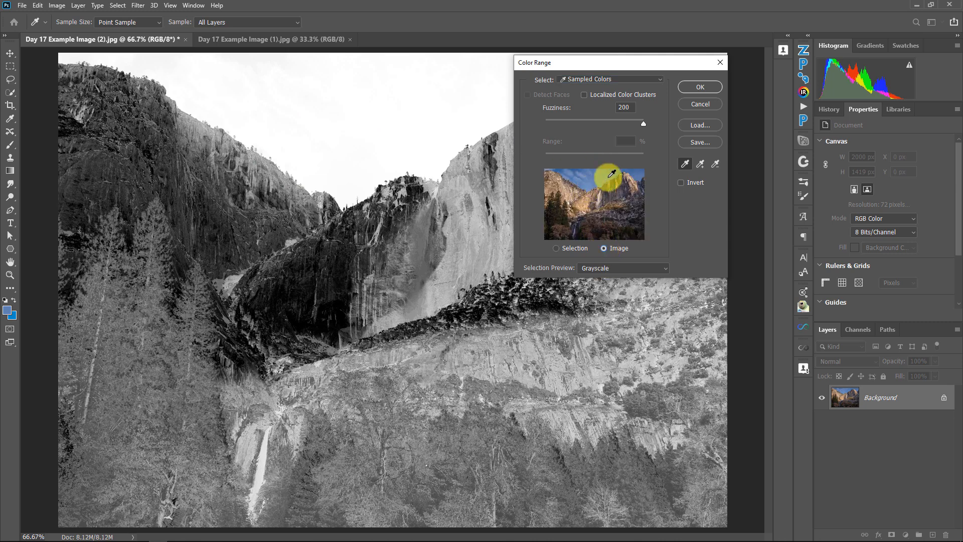
pyautogui.click(620, 170)
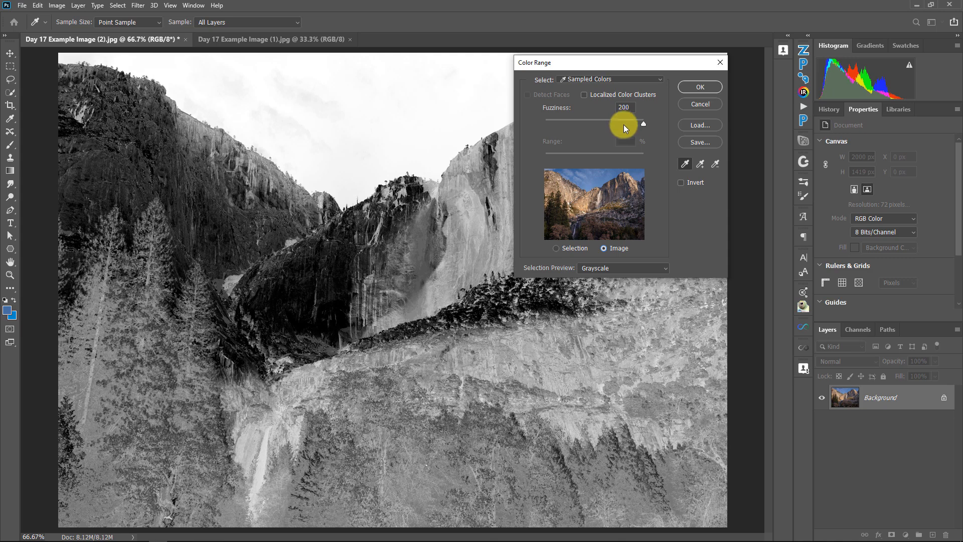
# - Resample the sky above the mountains at Fuzziness 0, and raise the Fuzziness to 78
pyautogui.moveTo(645, 124); pyautogui.dragTo(539, 115)
pyautogui.click(434, 108)
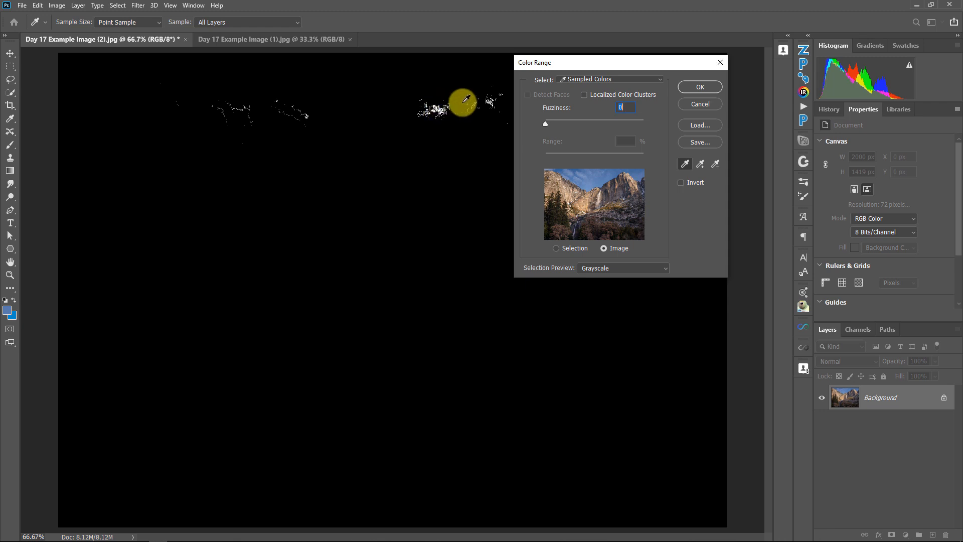
pyautogui.moveTo(544, 124); pyautogui.dragTo(573, 122)
pyautogui.moveTo(596, 62); pyautogui.dragTo(590, 263)
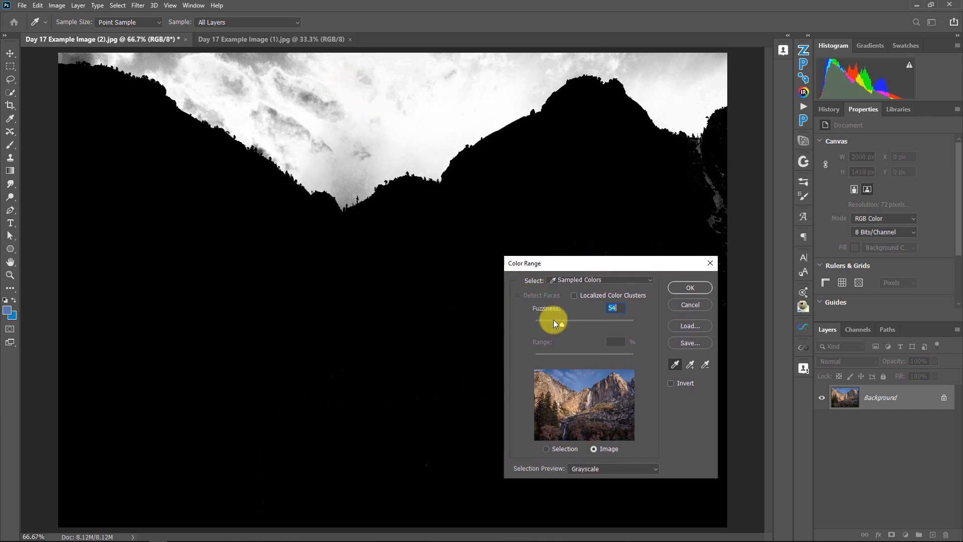
pyautogui.moveTo(562, 323); pyautogui.dragTo(574, 320)
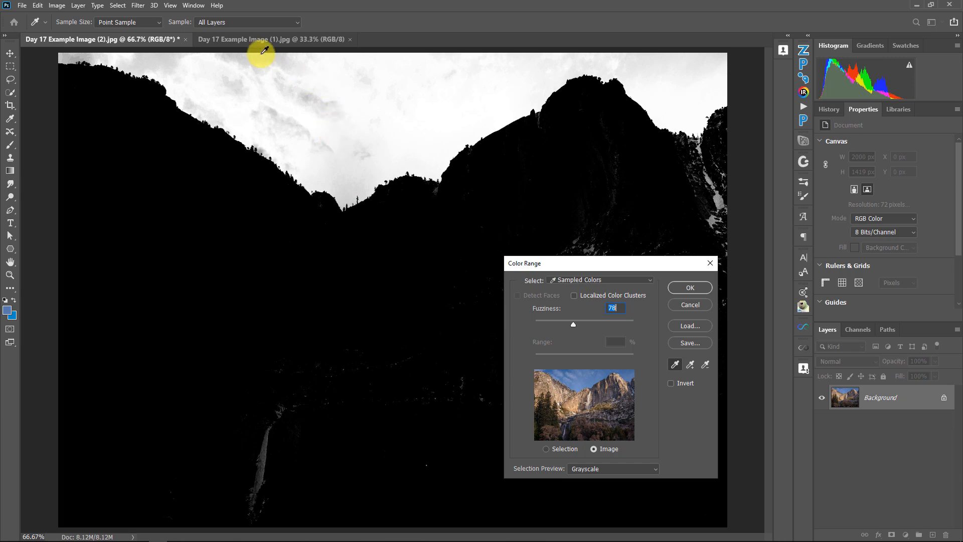
# - Add the remaining cloud and sky tones to the sampled colors, reduce Fuzziness to 39, and create the selection
pyautogui.keyDown('shift'); pyautogui.click(274, 71); pyautogui.keyUp('shift')
pyautogui.keyDown('shift'); pyautogui.click(305, 91); pyautogui.keyUp('shift')
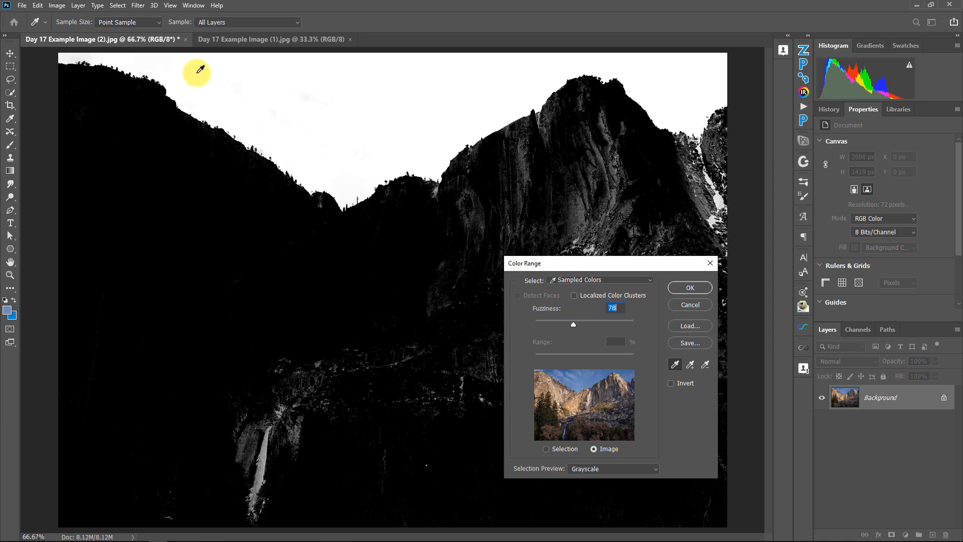
pyautogui.moveTo(570, 324); pyautogui.dragTo(555, 323)
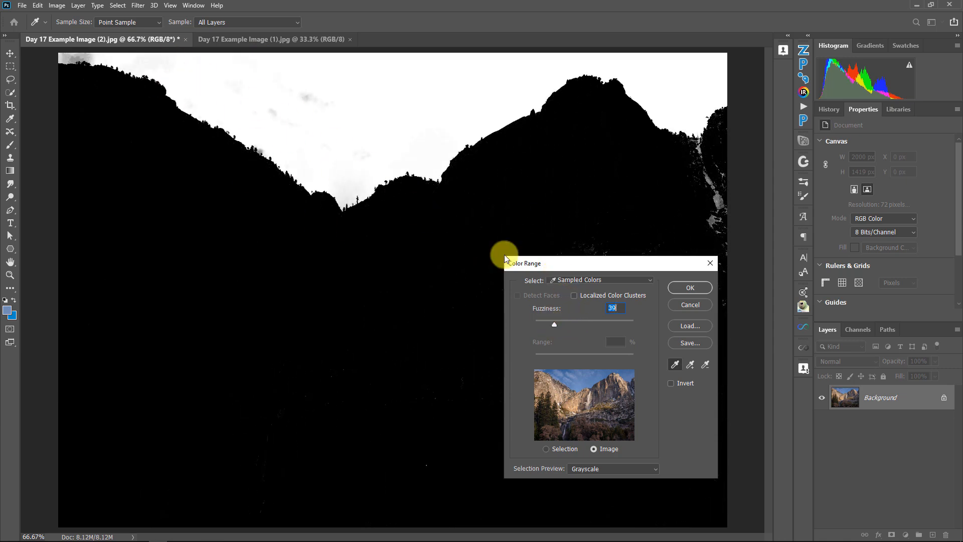
pyautogui.keyDown('shift'); pyautogui.click(310, 94); pyautogui.keyUp('shift')
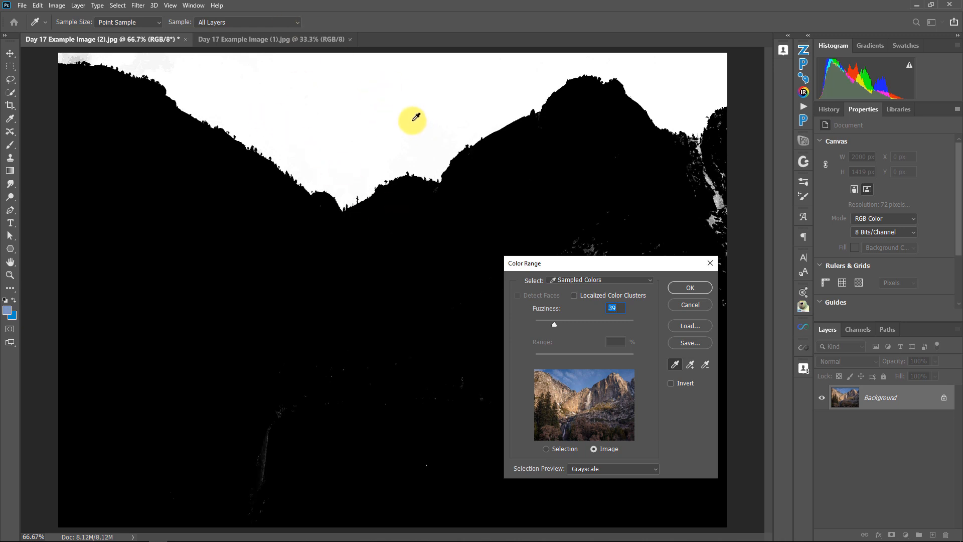
pyautogui.moveTo(570, 270); pyautogui.dragTo(139, 167)
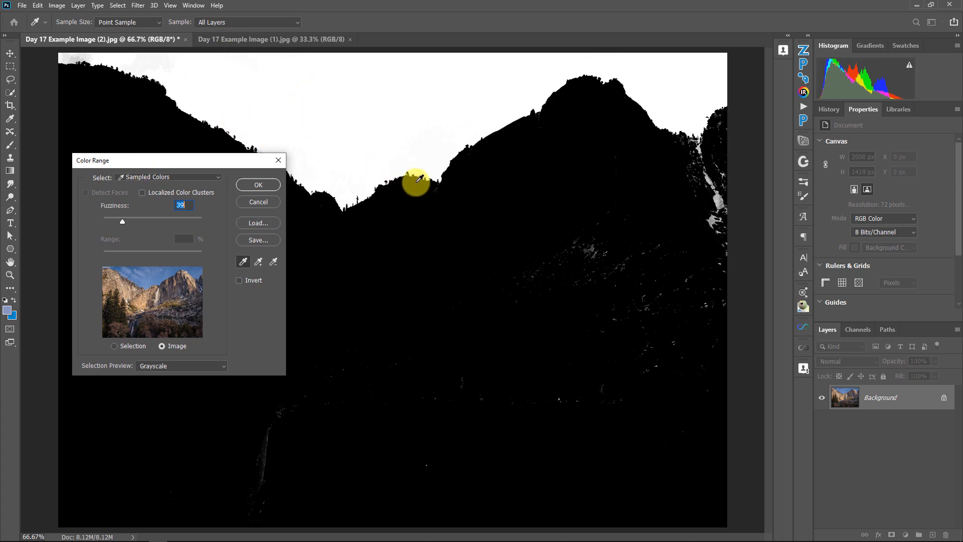
pyautogui.click(270, 186)
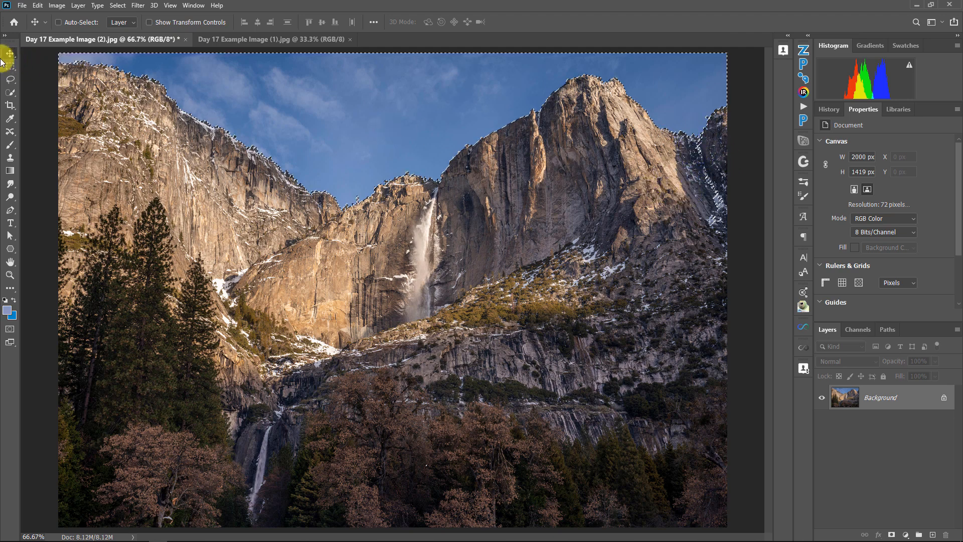
# - Subtract the stray selected areas in the trees and on the snowy right-hand cliff from the sky selection with the Lasso tool
pyautogui.click(10, 79)
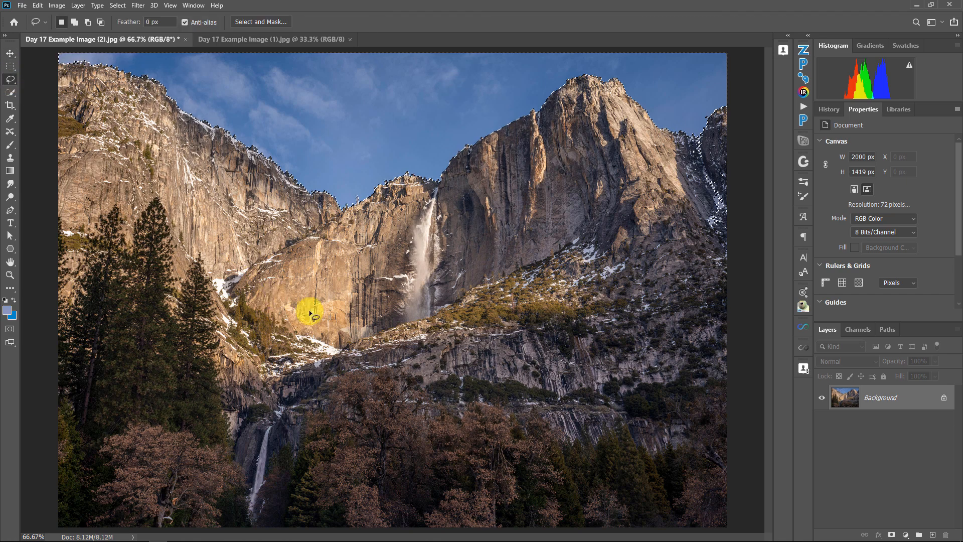
pyautogui.press('alt')
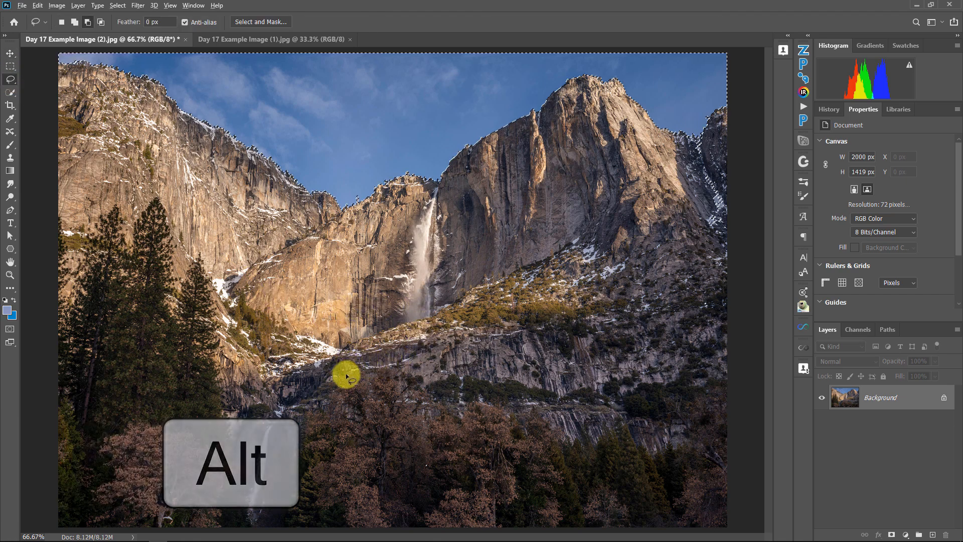
pyautogui.moveTo(411, 431)
pyautogui.mouseDown()
pyautogui.moveTo(415, 488)
pyautogui.moveTo(459, 467)
pyautogui.moveTo(411, 436)
pyautogui.mouseUp()
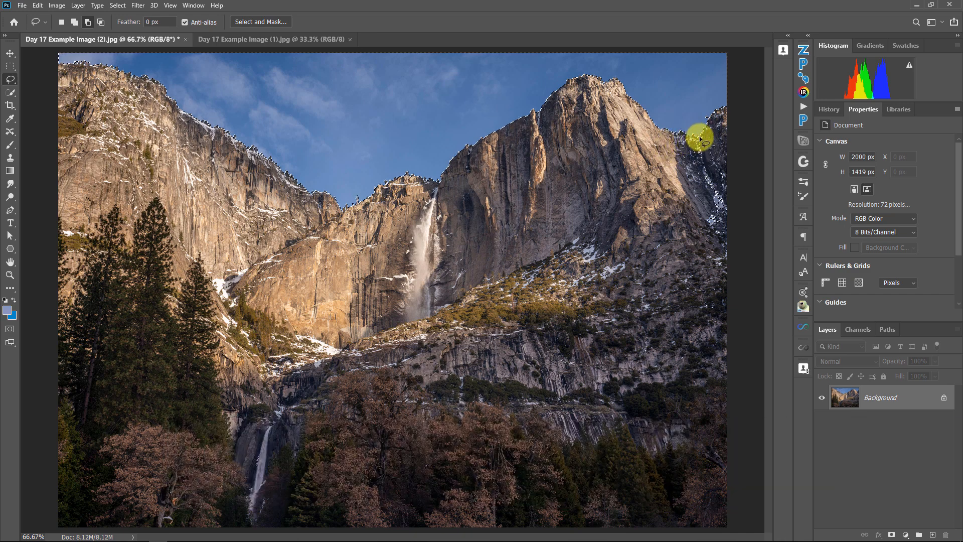
pyautogui.moveTo(710, 133)
pyautogui.mouseDown()
pyautogui.moveTo(737, 177)
pyautogui.moveTo(765, 315)
pyautogui.mouseUp()
pyautogui.moveTo(617, 257); pyautogui.dragTo(608, 254)
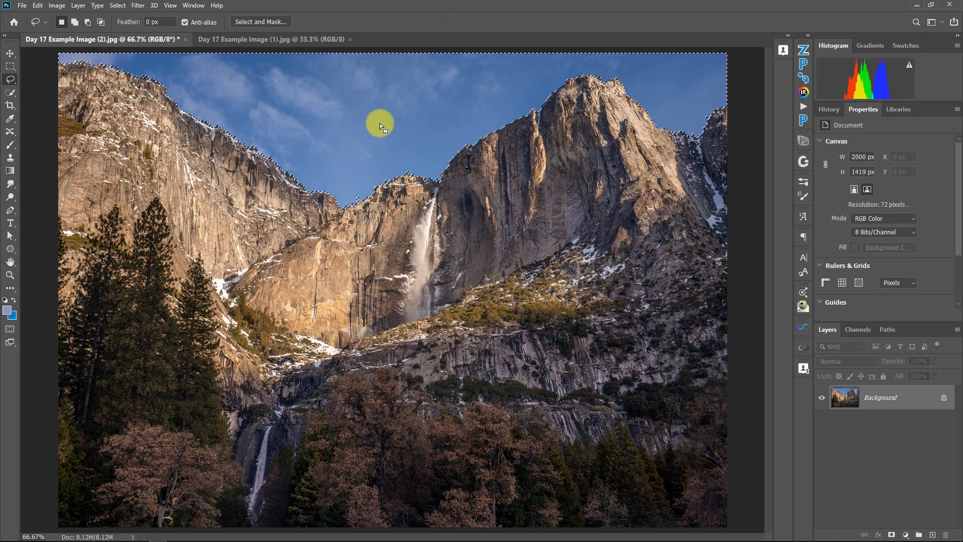
# - Deselect the sky and reopen Color Range, placing its dialog over the lower right of the photo
pyautogui.hotkey('ctrl', 'd')
pyautogui.click(116, 7)
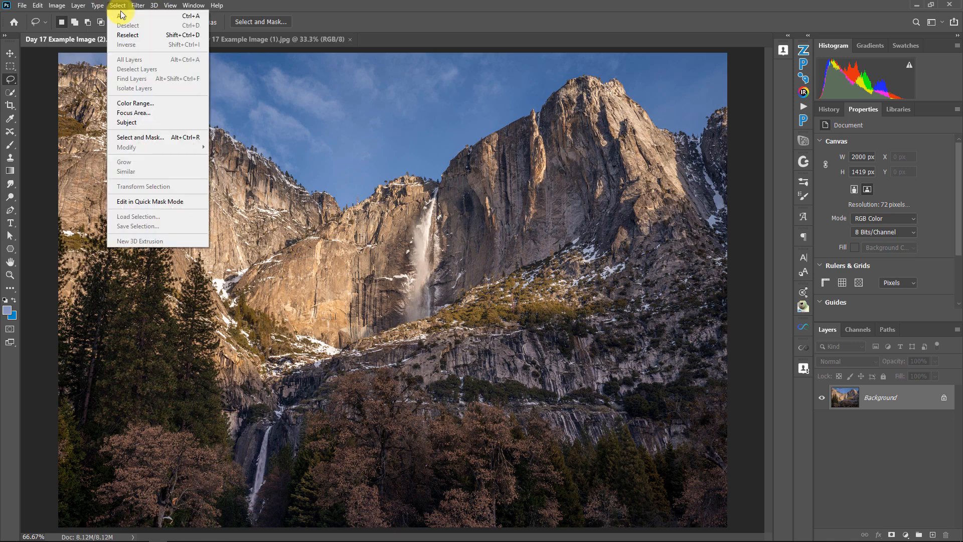
pyautogui.click(144, 102)
pyautogui.moveTo(203, 163); pyautogui.dragTo(615, 290)
# - Preview the preset color ranges one after another: Reds, Yellows, Greens, Cyans, Magentas and Blues
pyautogui.click(585, 281)
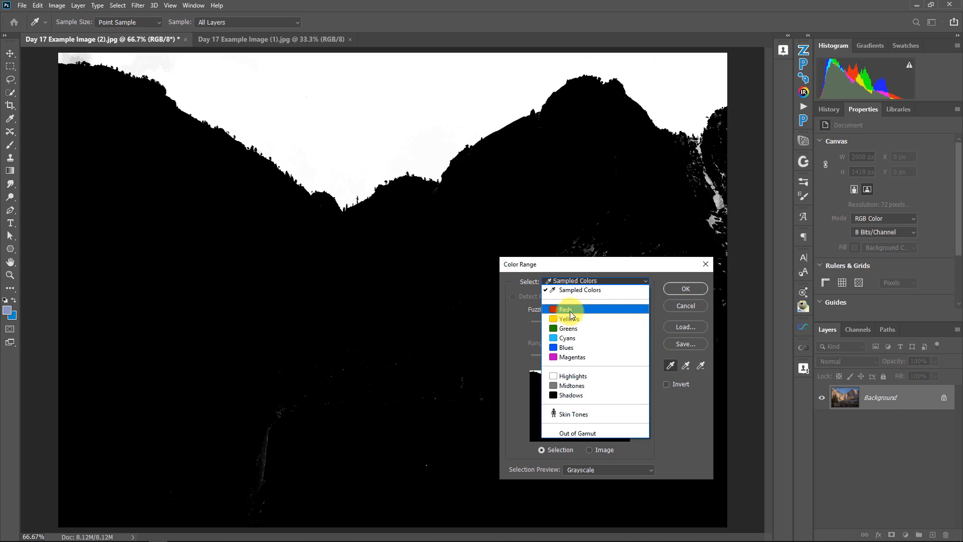
pyautogui.click(571, 311)
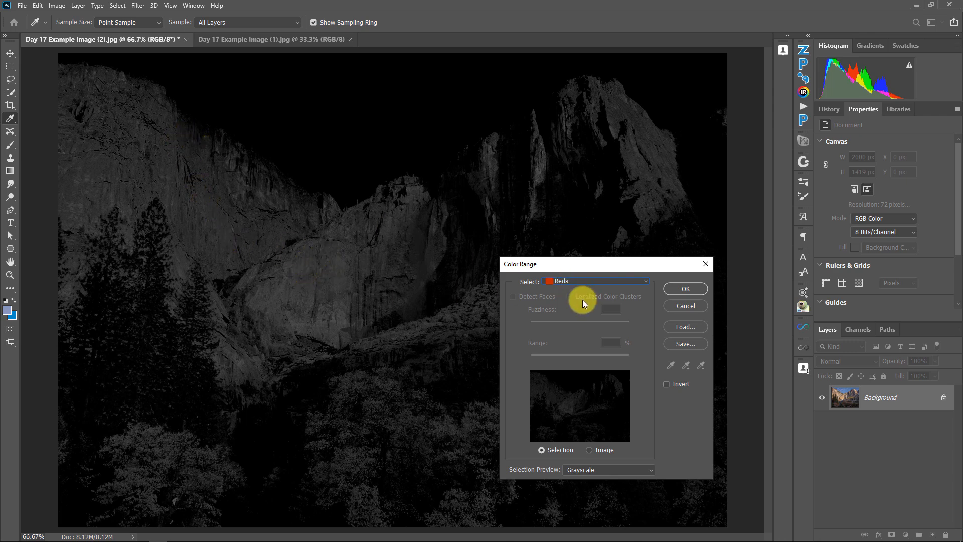
pyautogui.click(607, 280)
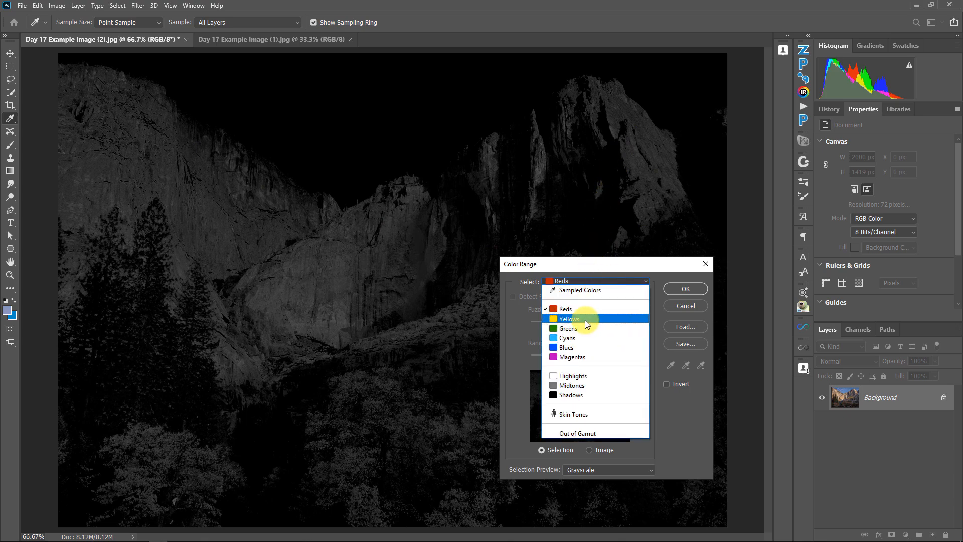
pyautogui.click(585, 320)
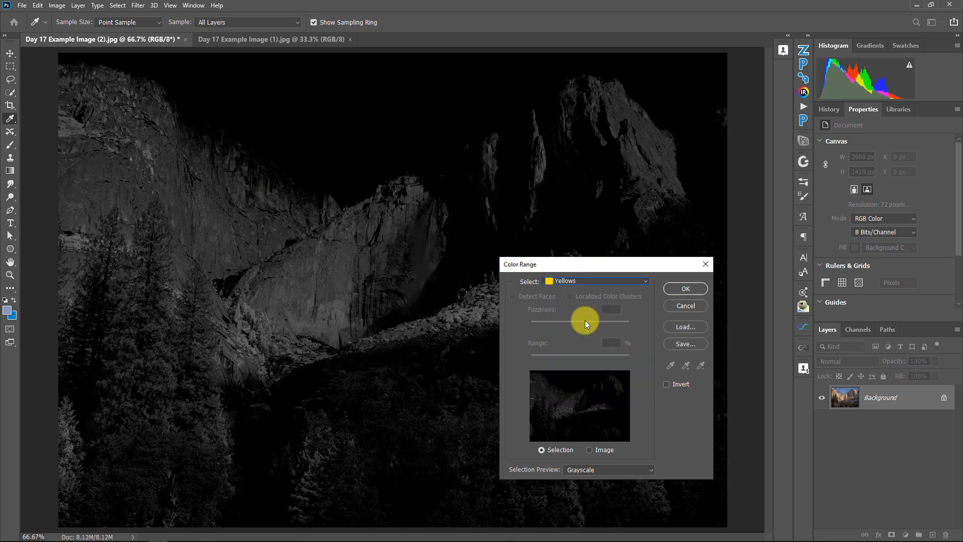
pyautogui.click(571, 280)
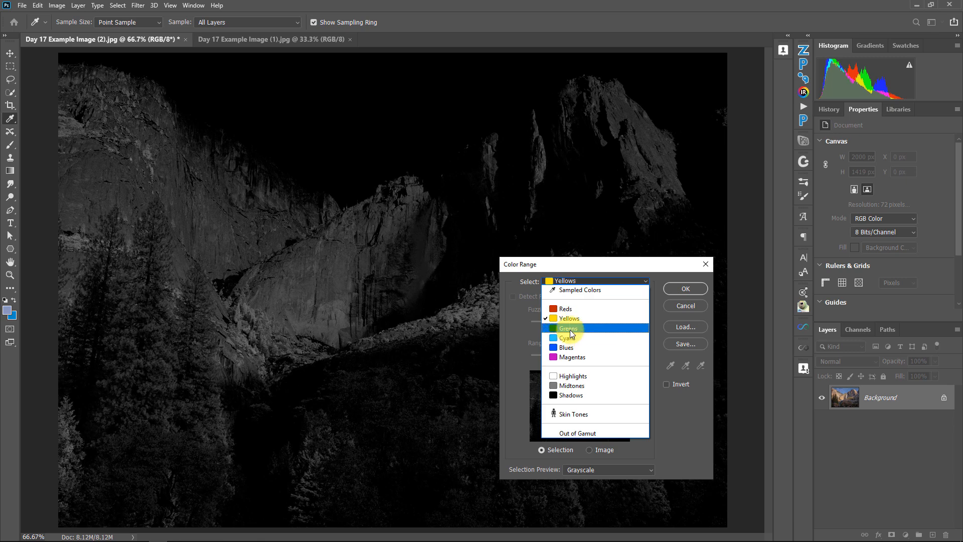
pyautogui.click(570, 329)
pyautogui.click(576, 282)
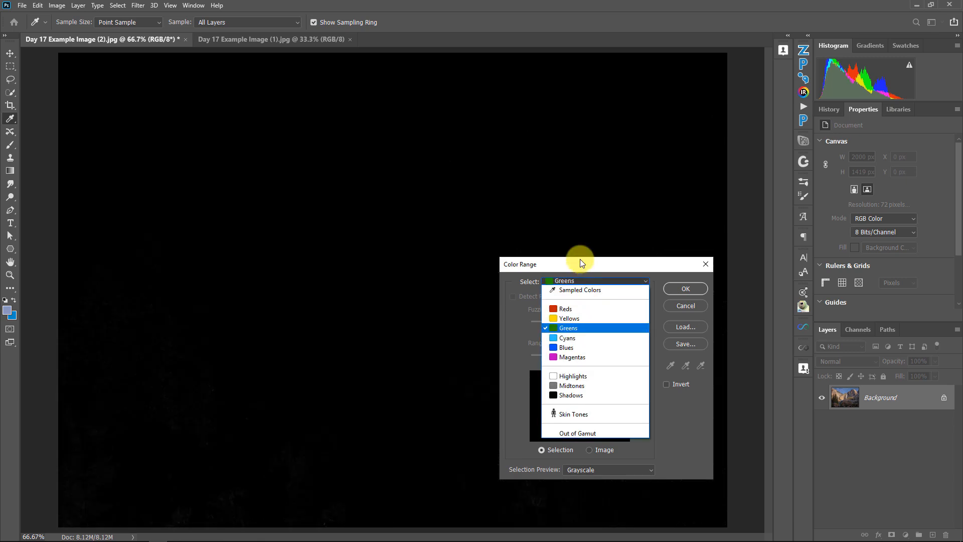
pyautogui.click(574, 336)
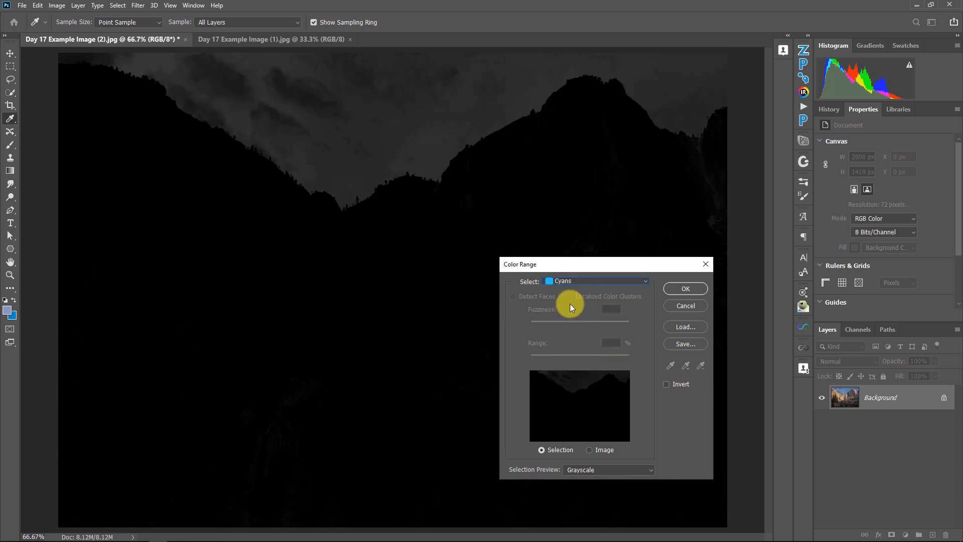
pyautogui.click(567, 280)
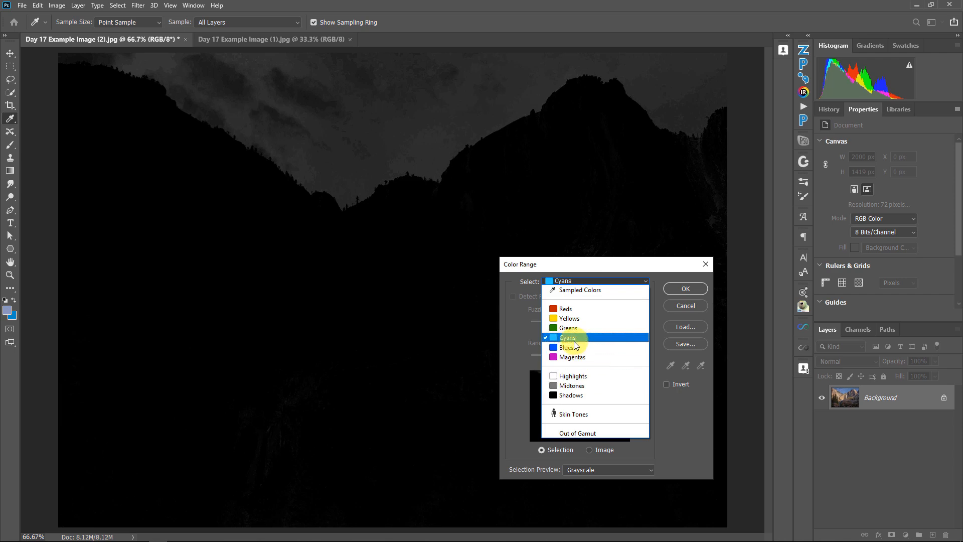
pyautogui.click(571, 334)
pyautogui.click(574, 281)
pyautogui.click(564, 352)
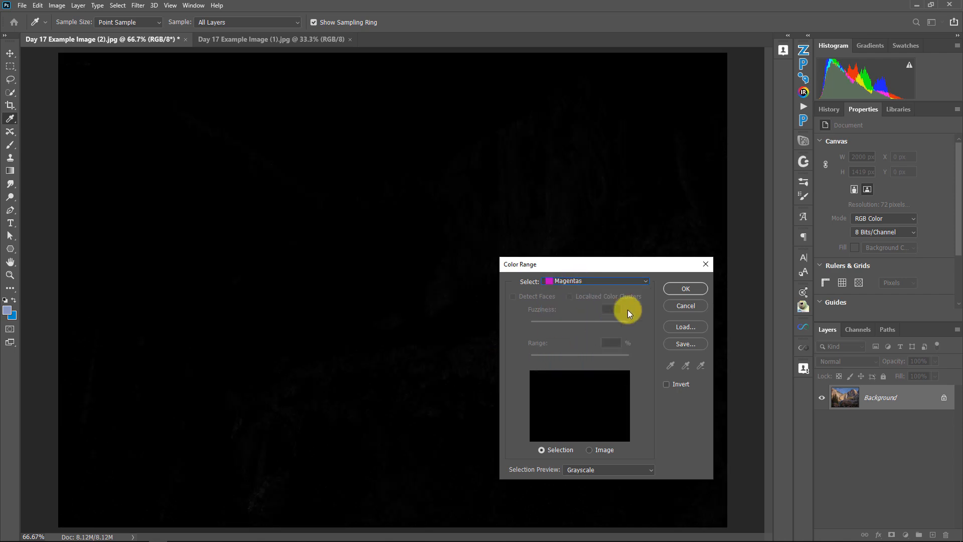
pyautogui.click(631, 284)
pyautogui.click(565, 346)
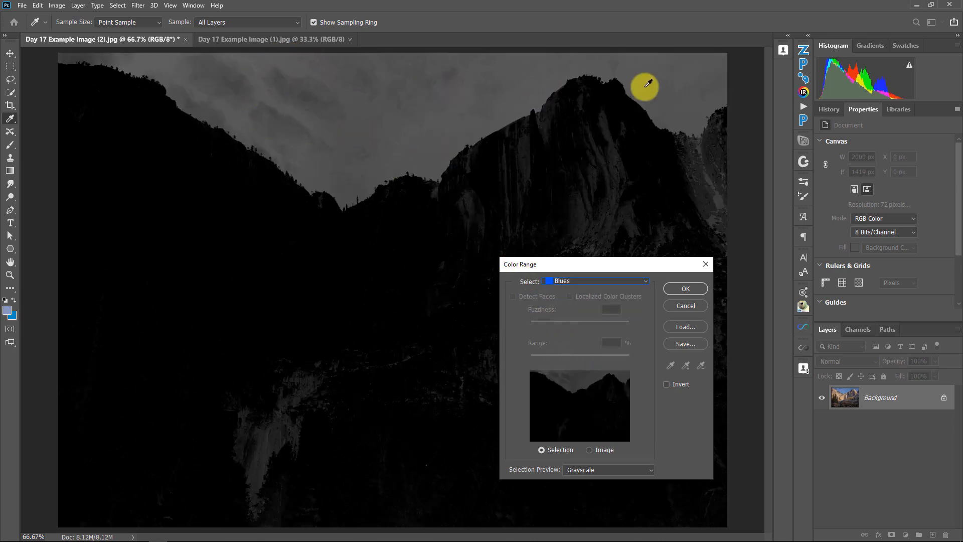
# - Set the Color Range selection to Highlights, with Fuzziness at 66% and Range at 206
pyautogui.click(568, 280)
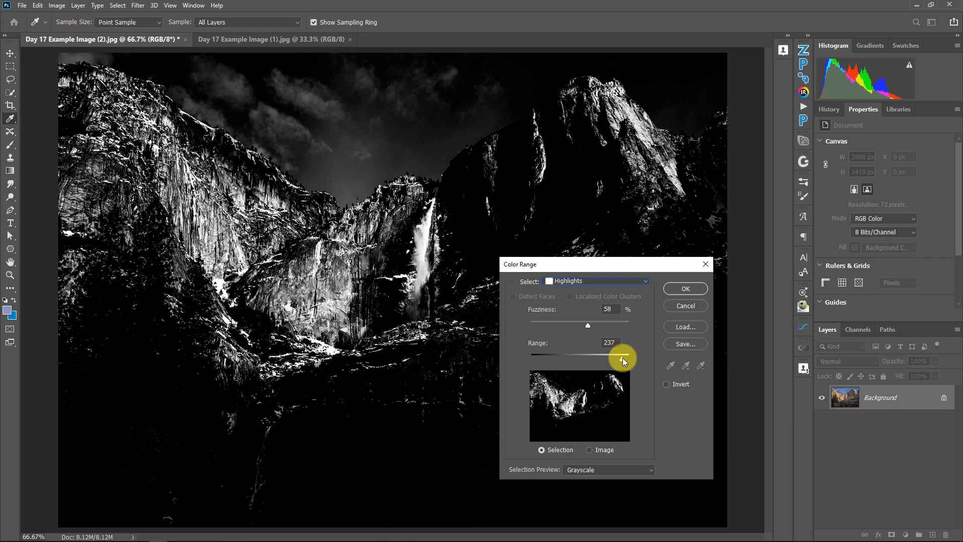
pyautogui.moveTo(622, 357); pyautogui.dragTo(649, 347)
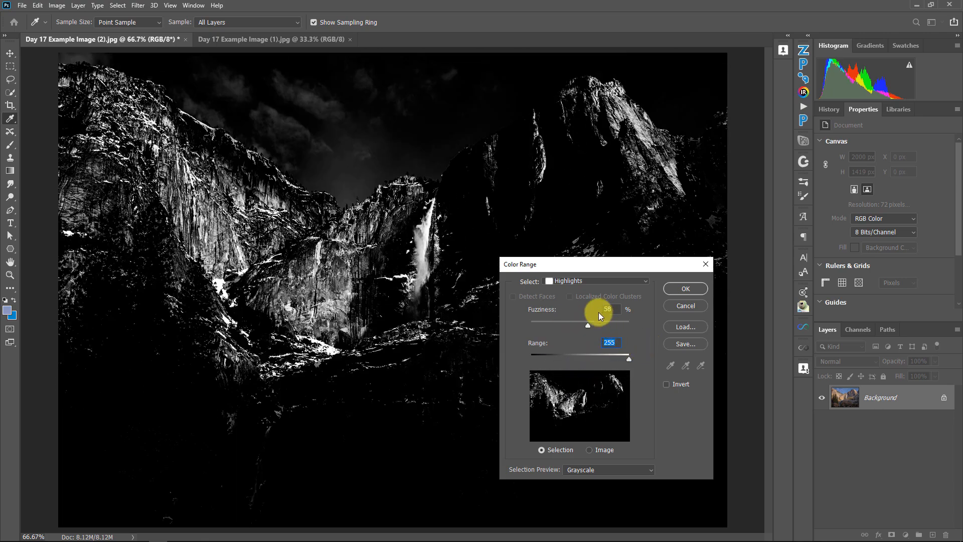
pyautogui.moveTo(628, 359); pyautogui.dragTo(649, 359)
pyautogui.moveTo(588, 324); pyautogui.dragTo(507, 324)
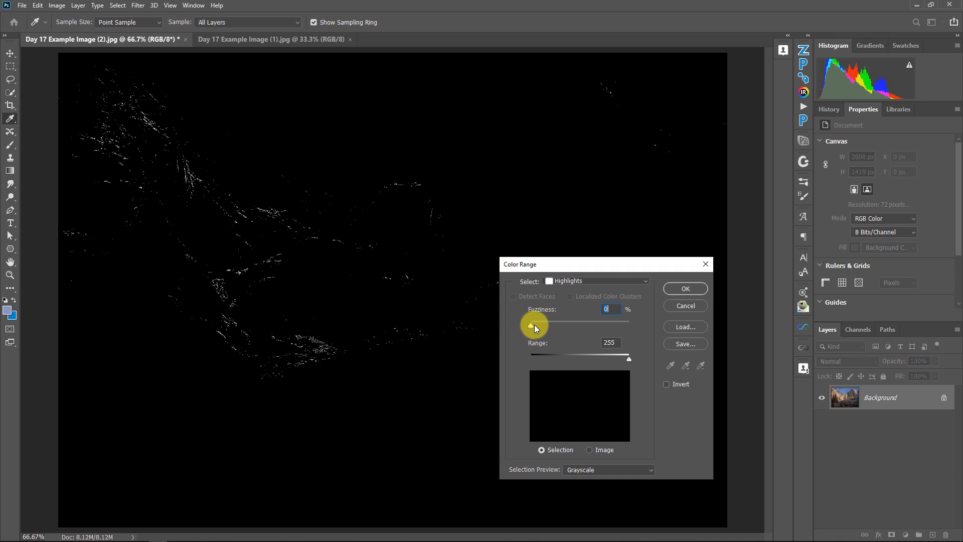
pyautogui.moveTo(528, 324); pyautogui.dragTo(596, 317)
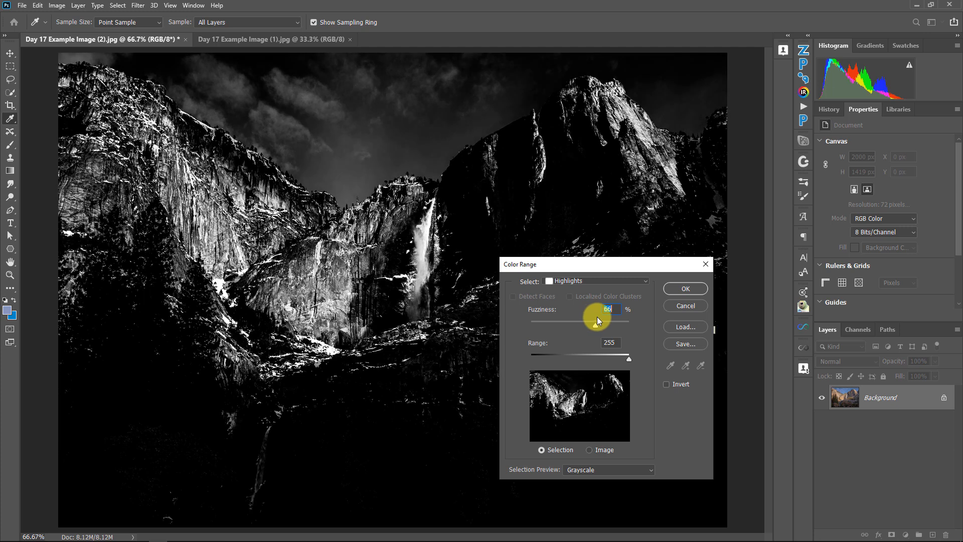
pyautogui.moveTo(629, 360); pyautogui.dragTo(613, 356)
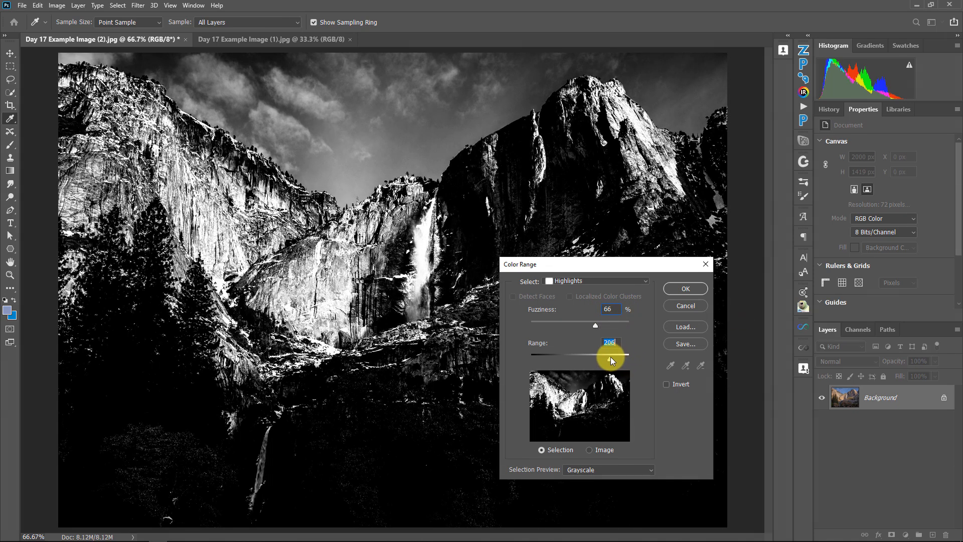
# - Try the Highlights selection at Range 128, with Fuzziness at 0% and at 21%
pyautogui.moveTo(609, 356); pyautogui.dragTo(511, 327)
pyautogui.moveTo(604, 360); pyautogui.dragTo(580, 350)
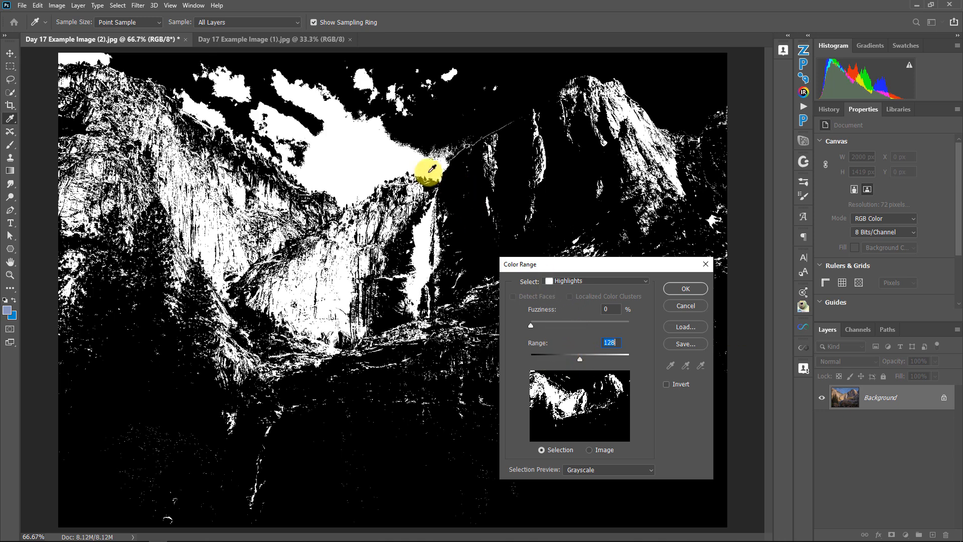
pyautogui.moveTo(531, 325); pyautogui.dragTo(552, 321)
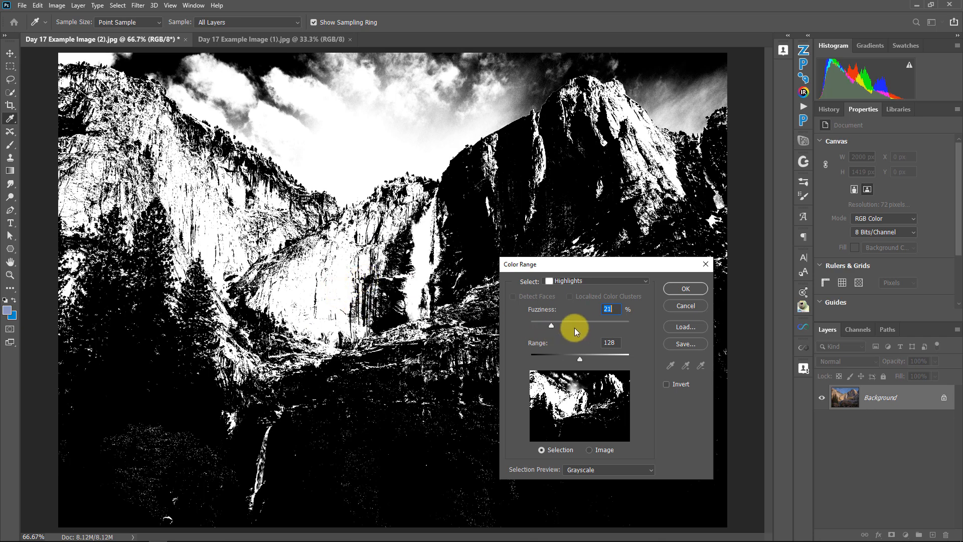
# - Set the Highlights Range to 255 and Fuzziness to 74%, and apply the selection
pyautogui.moveTo(580, 359); pyautogui.dragTo(636, 355)
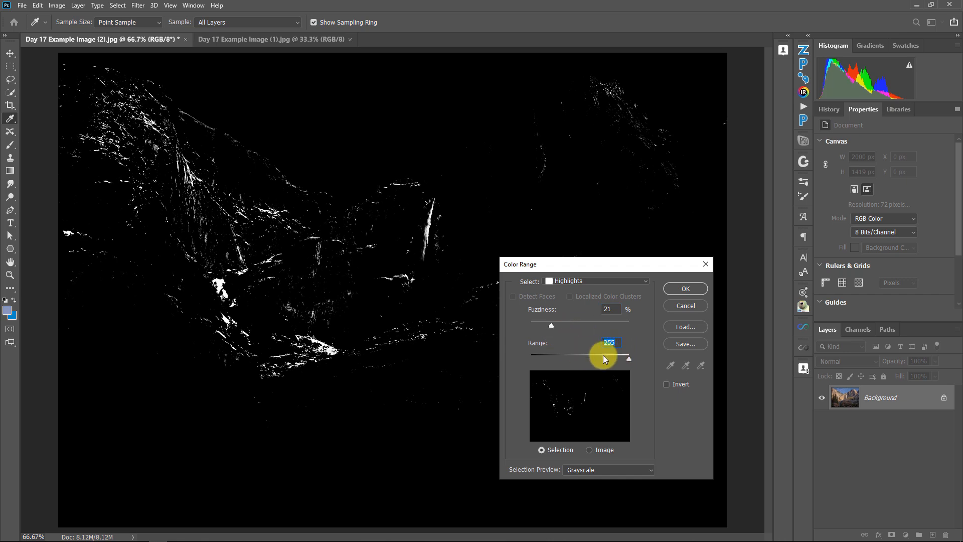
pyautogui.moveTo(551, 325); pyautogui.dragTo(604, 326)
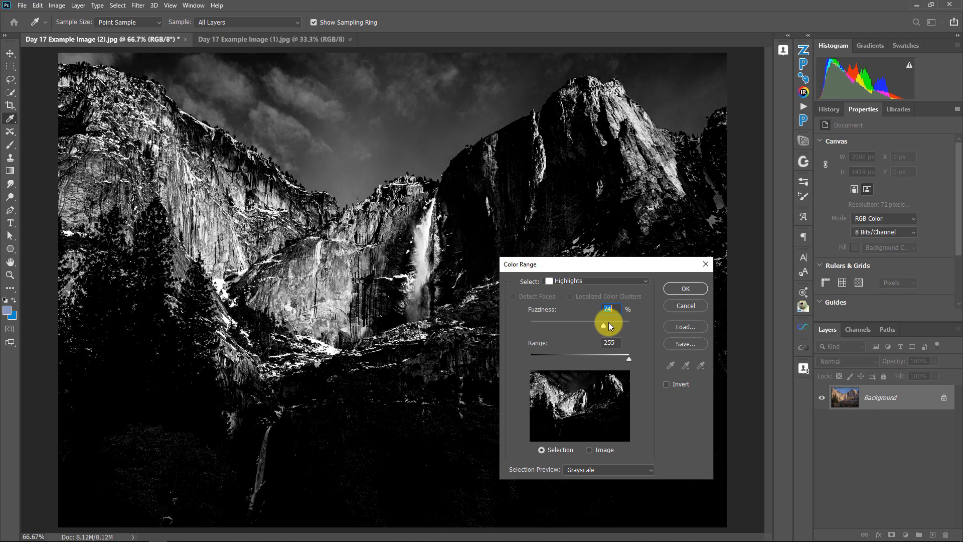
pyautogui.click(672, 285)
# - Add a Curves adjustment layer named Highlights from the selection and lower its curve midpoint to input 121, output 81
pyautogui.press('l')
pyautogui.click(905, 534)
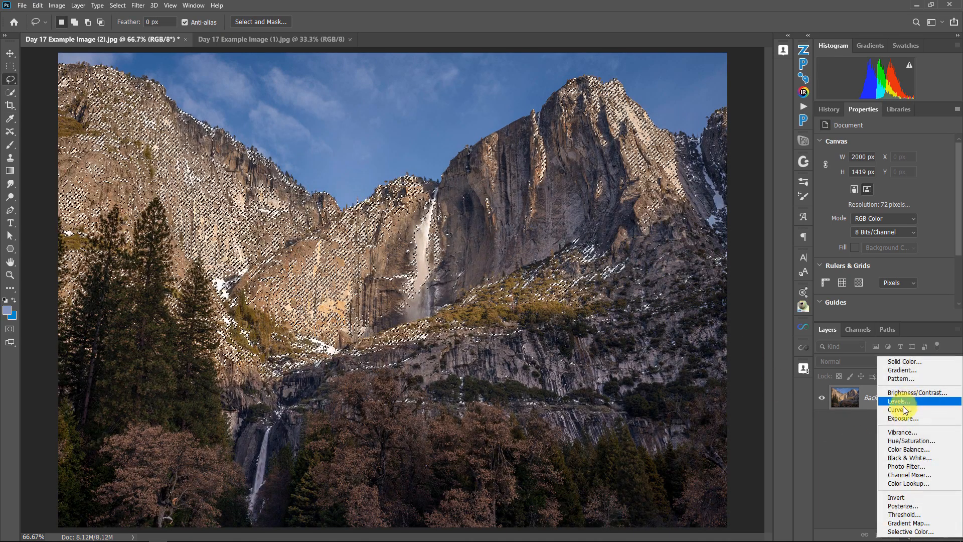
pyautogui.click(899, 409)
pyautogui.doubleClick(905, 399)
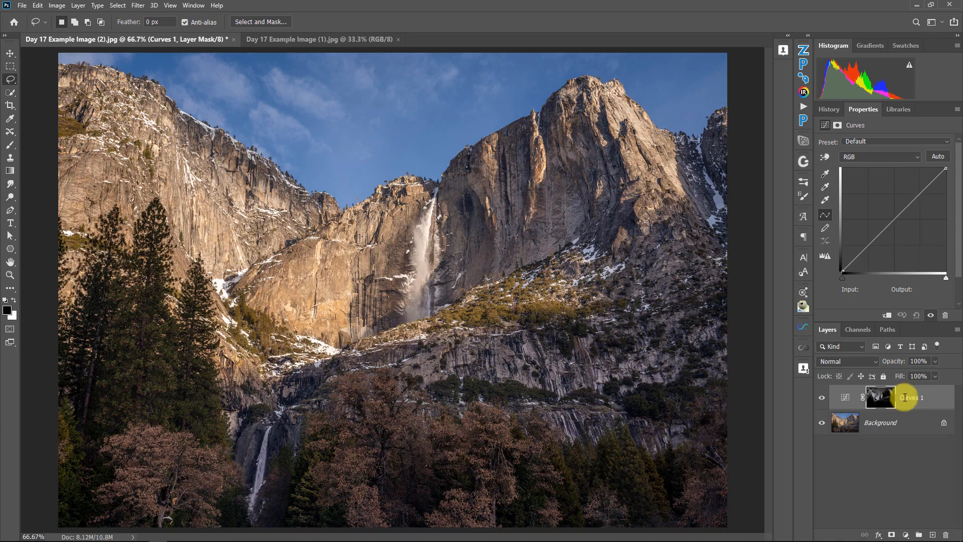
pyautogui.write('Highlights')
pyautogui.press('Return')
pyautogui.moveTo(892, 220)
pyautogui.mouseDown()
pyautogui.moveTo(875, 202)
pyautogui.moveTo(896, 231)
pyautogui.moveTo(873, 196)
pyautogui.moveTo(879, 225)
pyautogui.moveTo(868, 213)
pyautogui.moveTo(894, 250)
pyautogui.moveTo(881, 228)
pyautogui.moveTo(888, 237)
pyautogui.mouseUp()
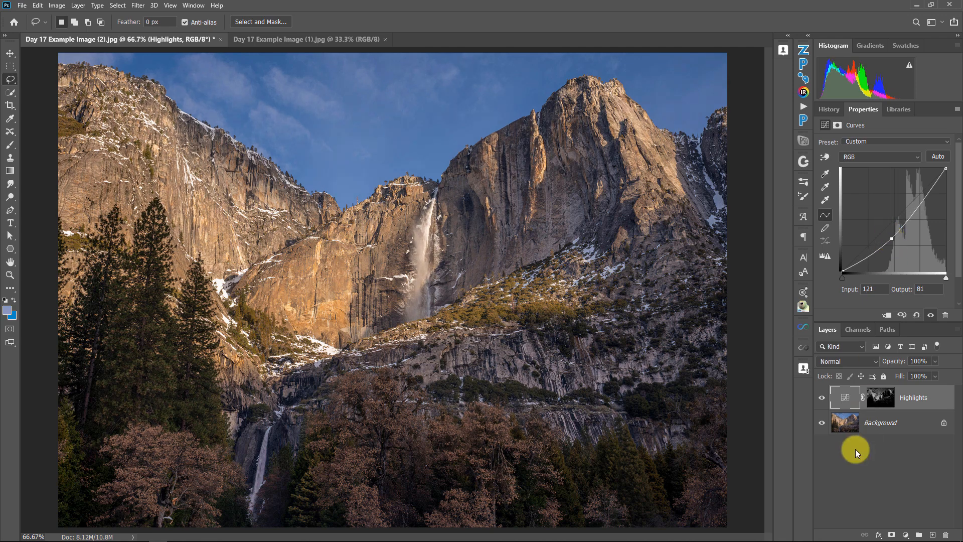
# - Open Color Range on the Background layer and choose Midtones, with Range 110 to 122 and Fuzziness at 0%
pyautogui.click(844, 427)
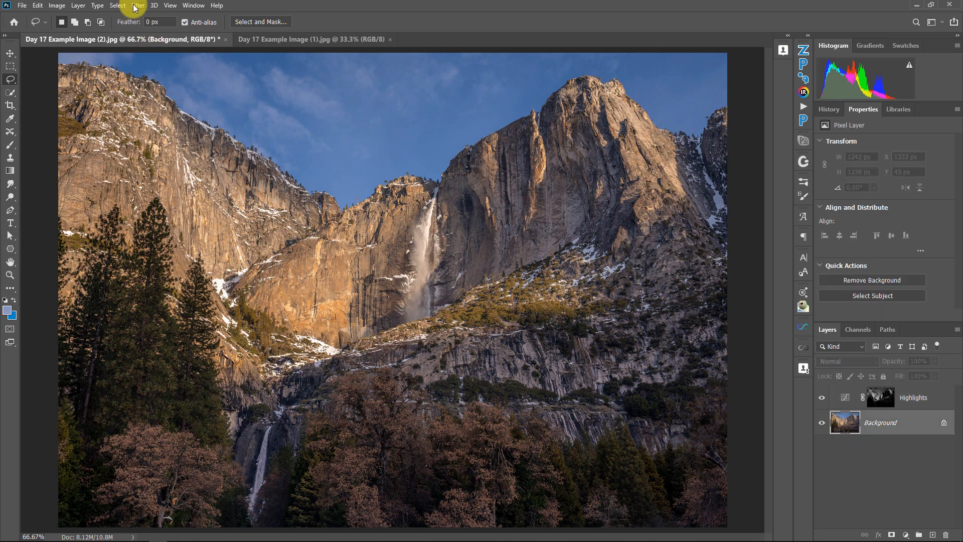
pyautogui.click(118, 5)
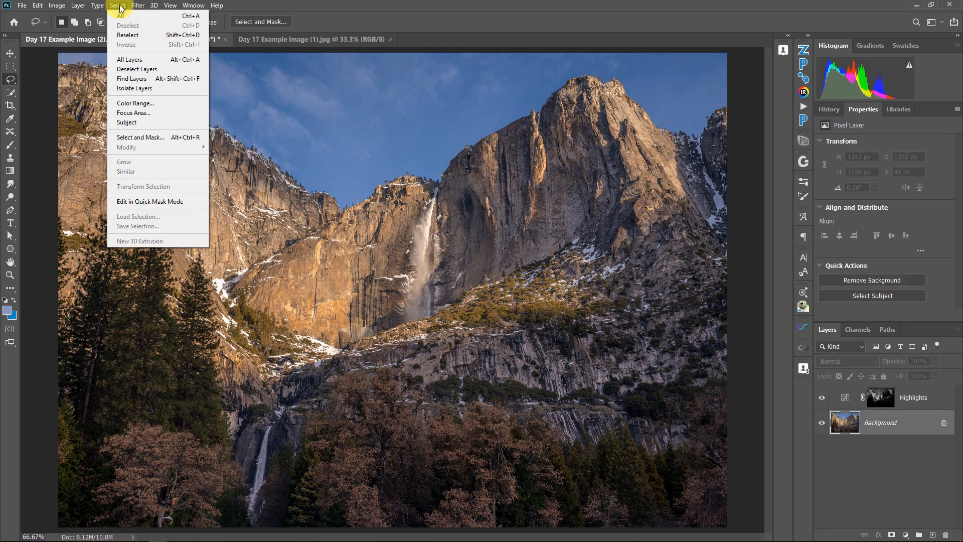
pyautogui.click(133, 102)
pyautogui.click(586, 279)
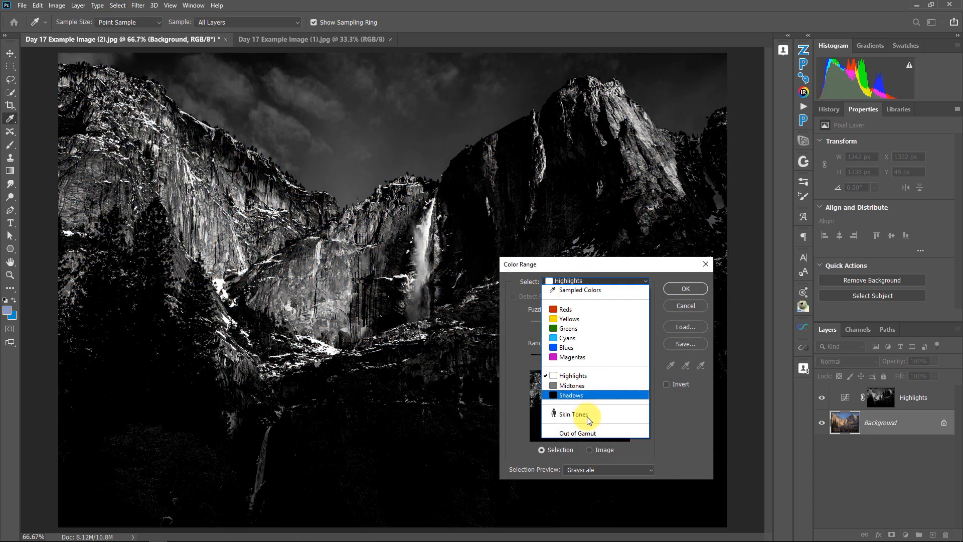
pyautogui.click(557, 394)
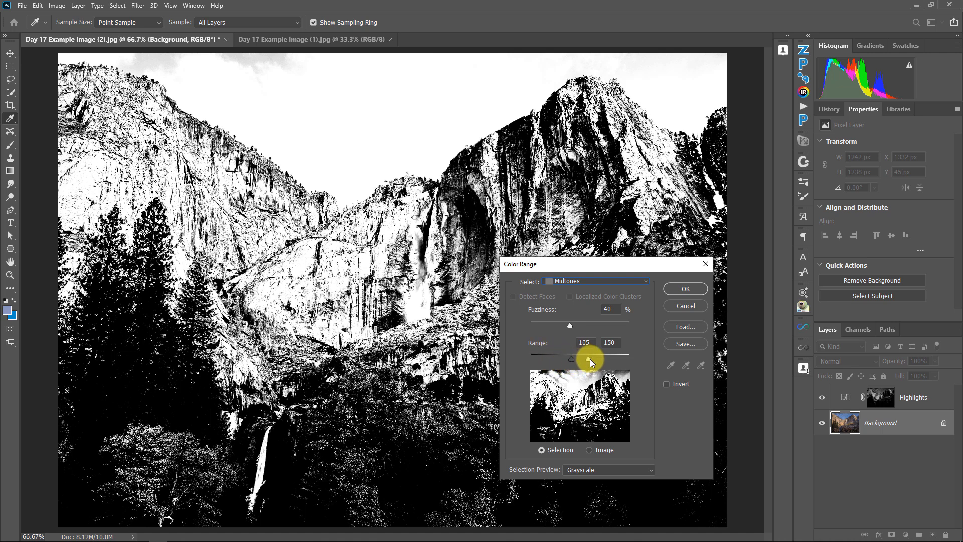
pyautogui.moveTo(590, 359); pyautogui.dragTo(507, 329)
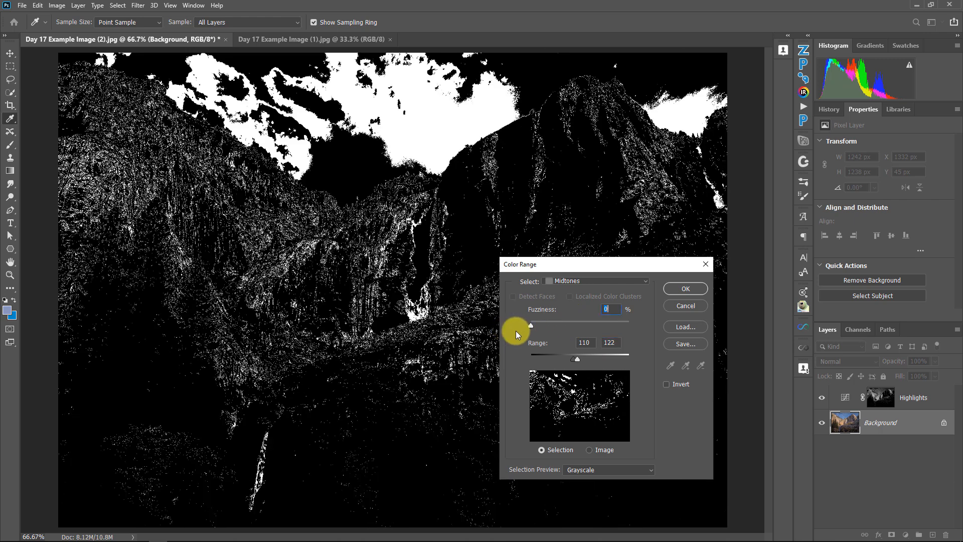
# - Narrow the Midtones Range to 127 through 128
pyautogui.doubleClick(584, 342)
pyautogui.write('127')
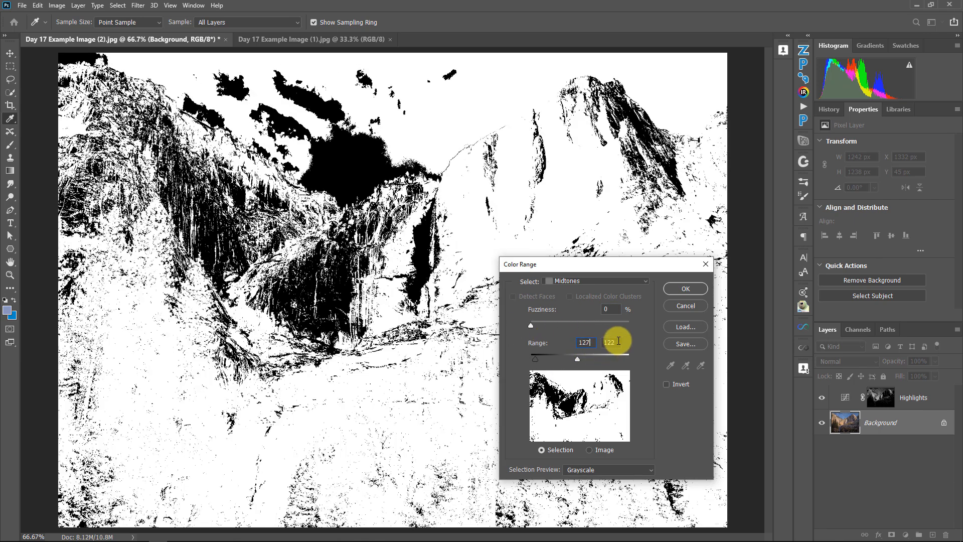
pyautogui.click(617, 340)
pyautogui.click(474, 206)
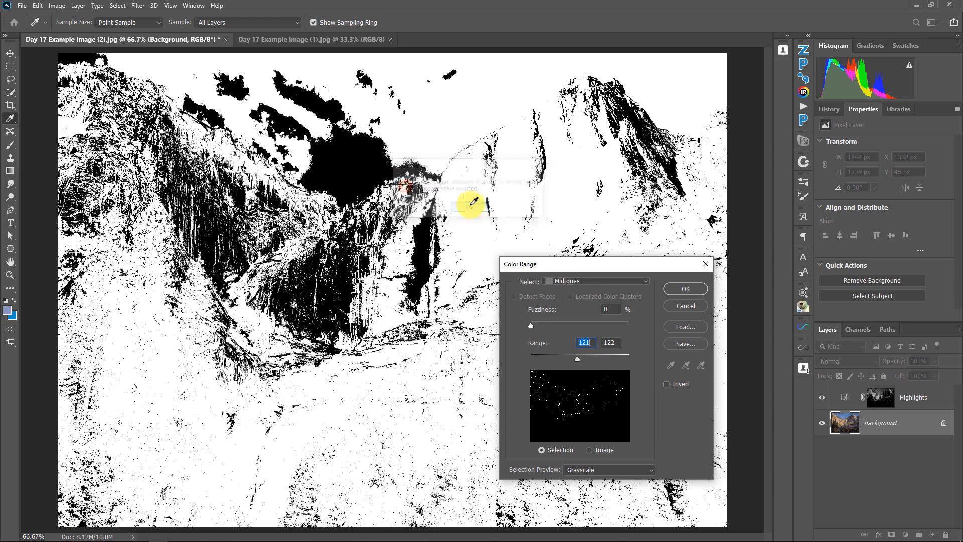
pyautogui.doubleClick(606, 341)
pyautogui.write('128')
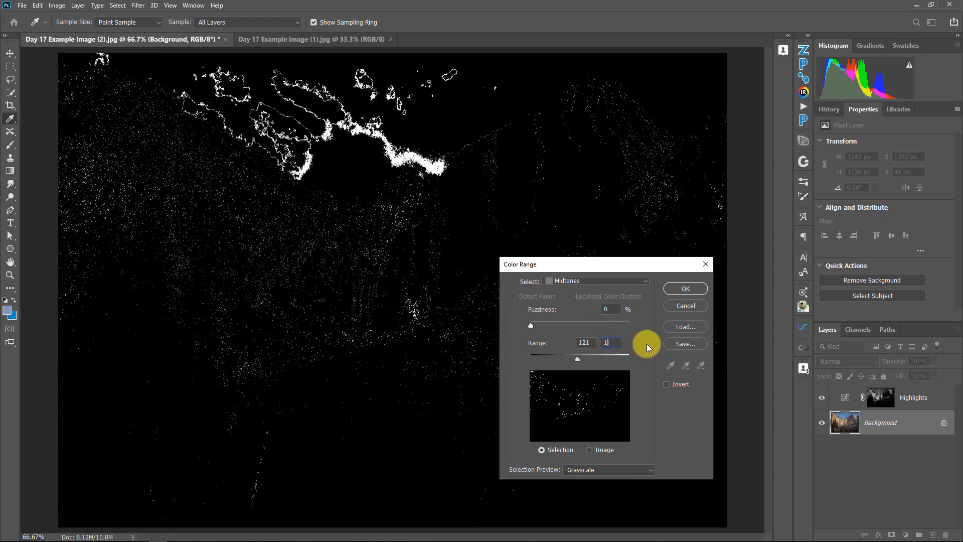
pyautogui.doubleClick(584, 343)
pyautogui.write('127')
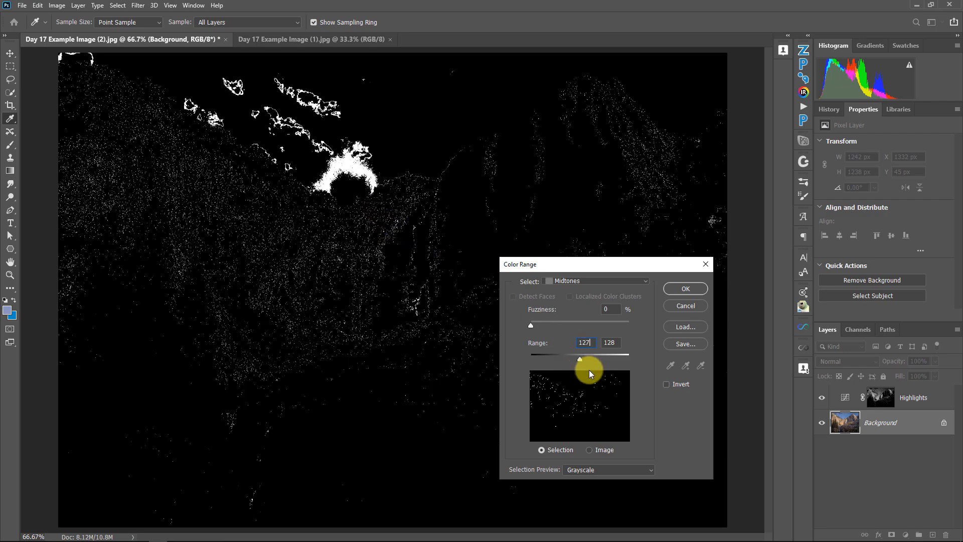
# - Widen the Midtones Range to 100 through 150 and set Fuzziness to 22%
pyautogui.moveTo(580, 359); pyautogui.dragTo(569, 358)
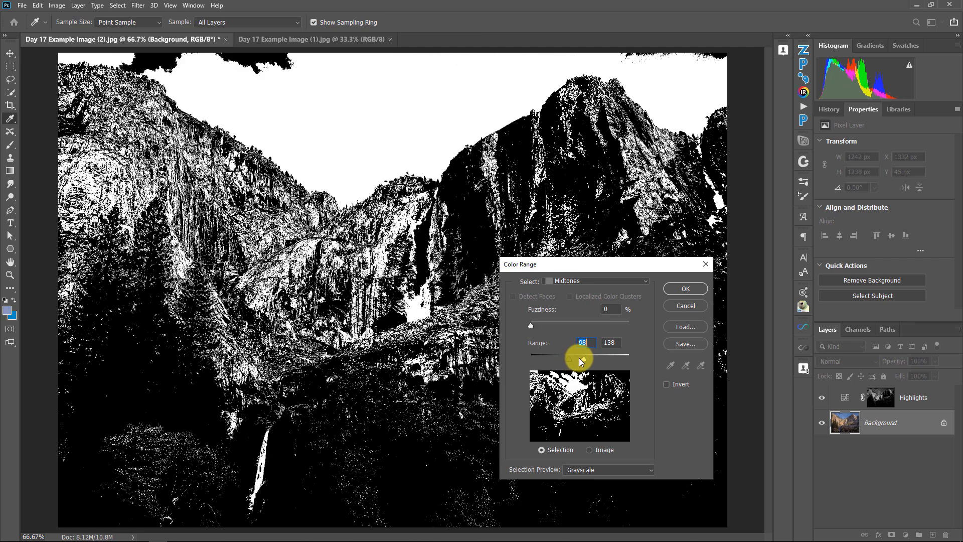
pyautogui.write('100')
pyautogui.moveTo(617, 342); pyautogui.dragTo(587, 342)
pyautogui.write('150')
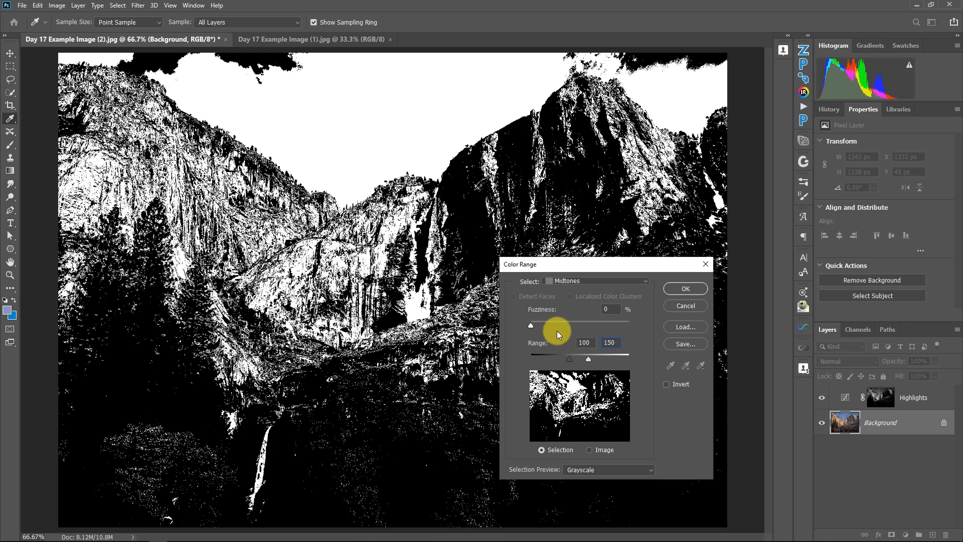
pyautogui.moveTo(531, 325); pyautogui.dragTo(553, 323)
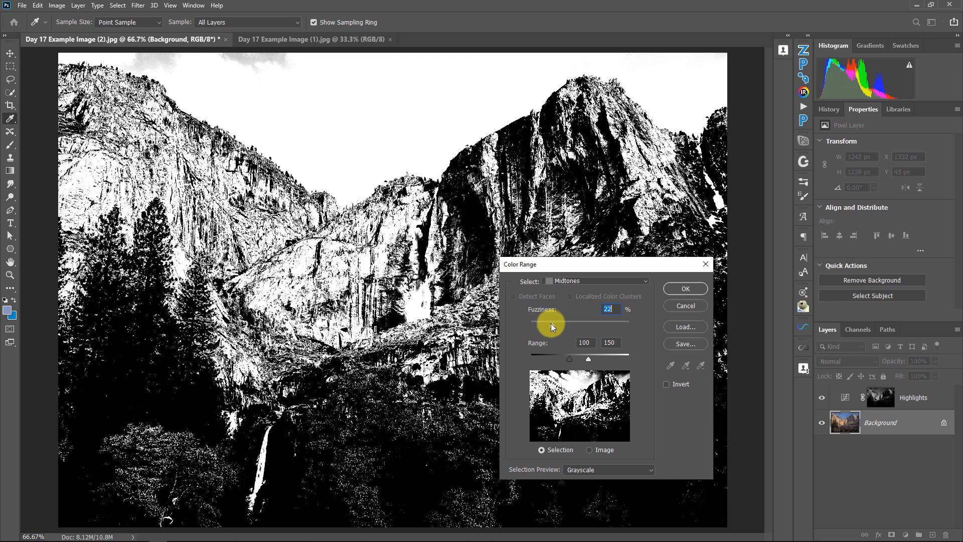
# - Refine the Midtones selection to Fuzziness 18% and Range 105 to 147, and apply it
pyautogui.moveTo(571, 358)
pyautogui.mouseDown()
pyautogui.moveTo(585, 360)
pyautogui.moveTo(573, 360)
pyautogui.mouseUp()
pyautogui.click(573, 360)
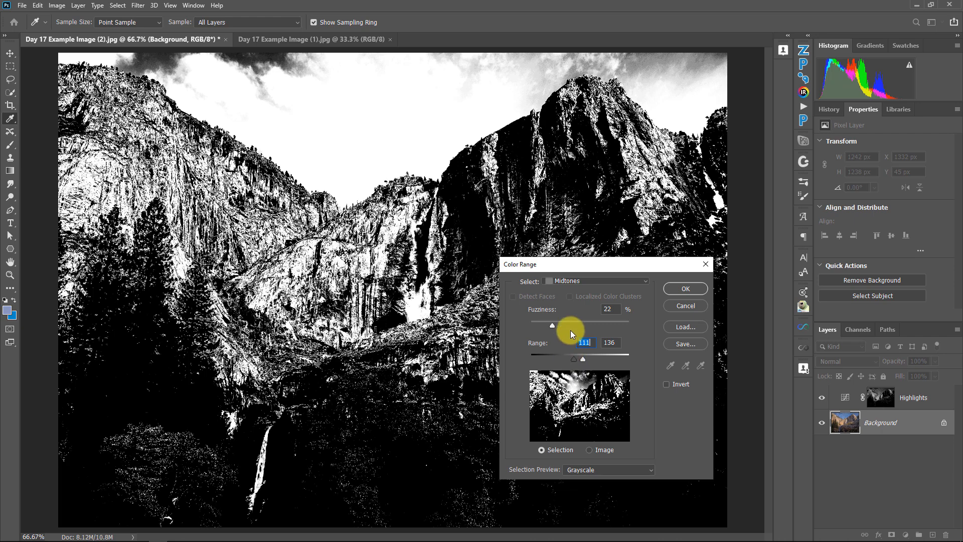
pyautogui.moveTo(553, 325); pyautogui.dragTo(550, 305)
pyautogui.moveTo(583, 359); pyautogui.dragTo(587, 359)
pyautogui.moveTo(573, 357); pyautogui.dragTo(572, 357)
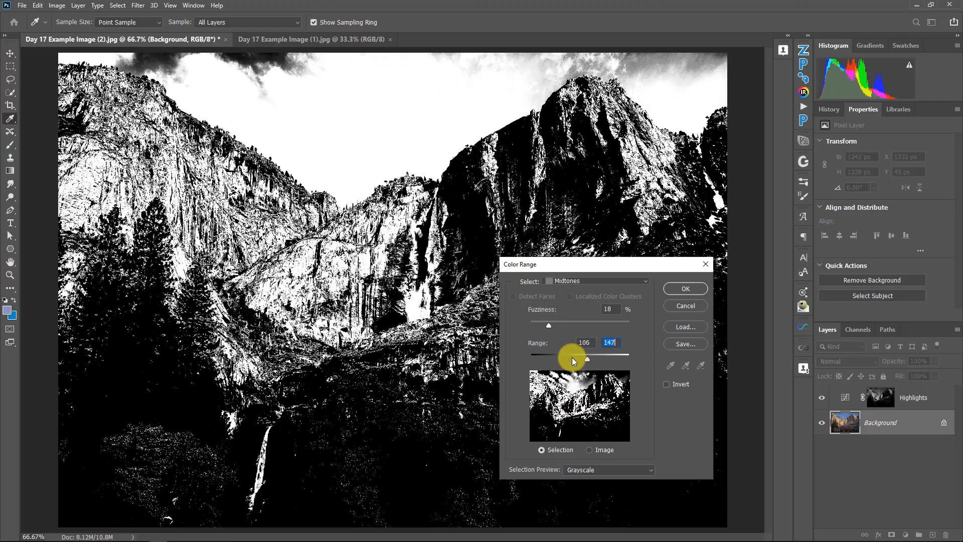
pyautogui.click(674, 284)
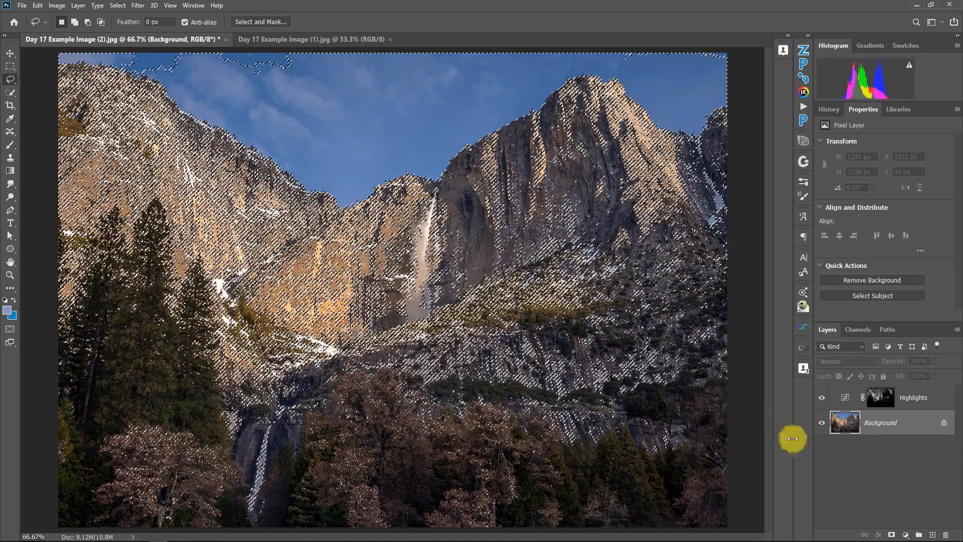
# - Add a Curves adjustment layer from the midtone selection and name it Midtones
pyautogui.click(905, 536)
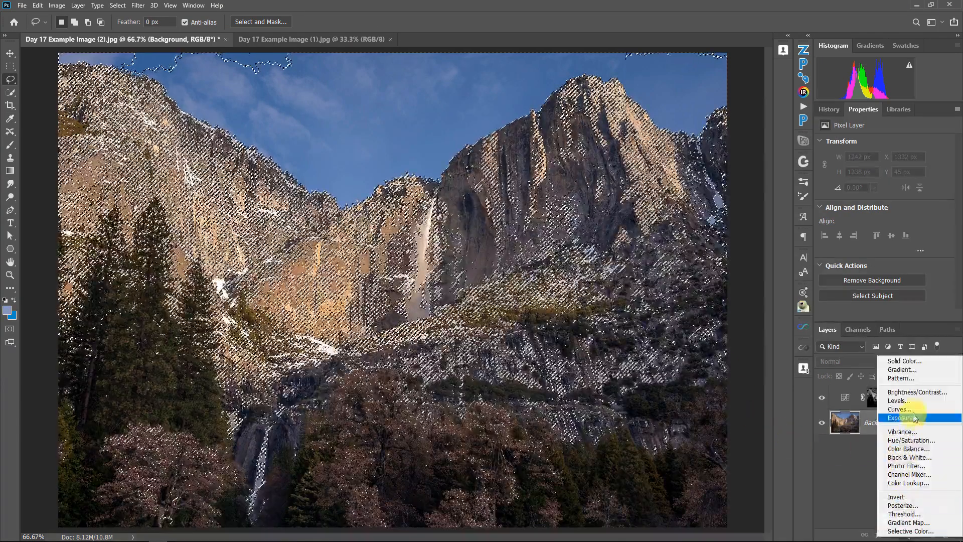
pyautogui.click(912, 407)
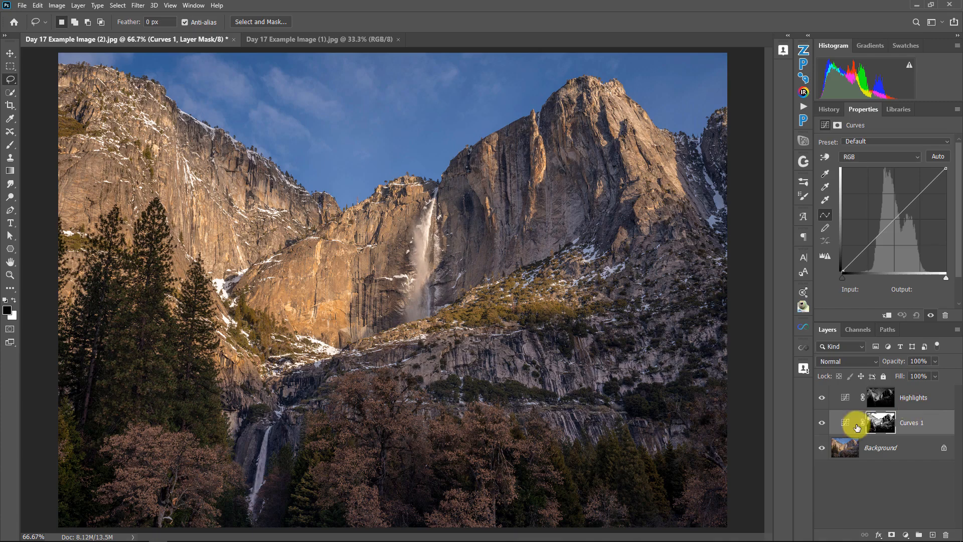
pyautogui.doubleClick(909, 422)
pyautogui.write('M')
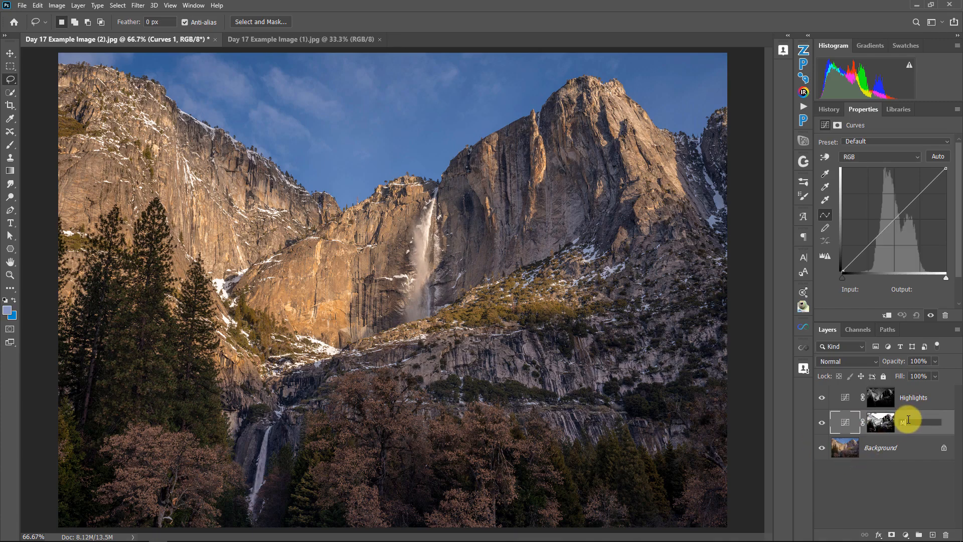
pyautogui.write('idtones')
pyautogui.press('Return')
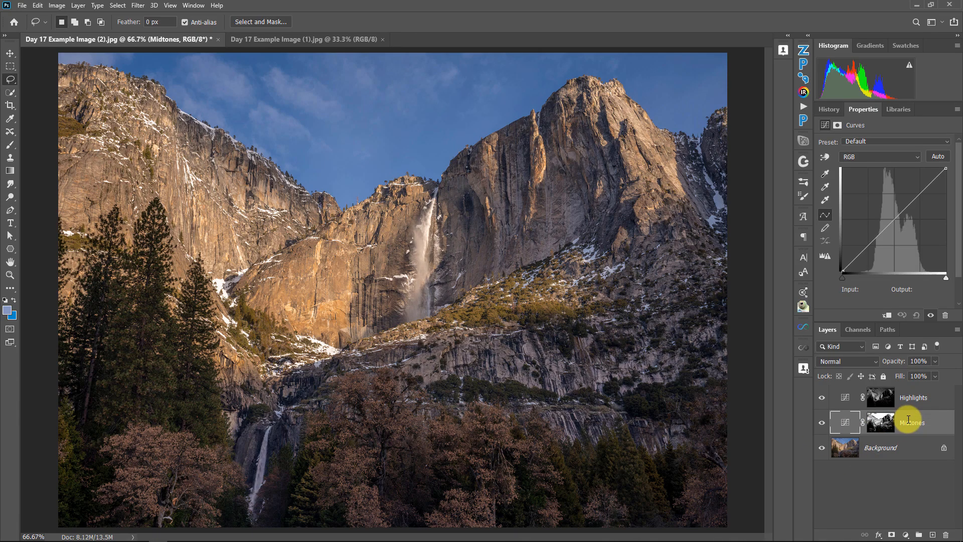
# - Reopen Color Range on the Background layer and set the selection to Shadows
pyautogui.click(907, 447)
pyautogui.click(120, 6)
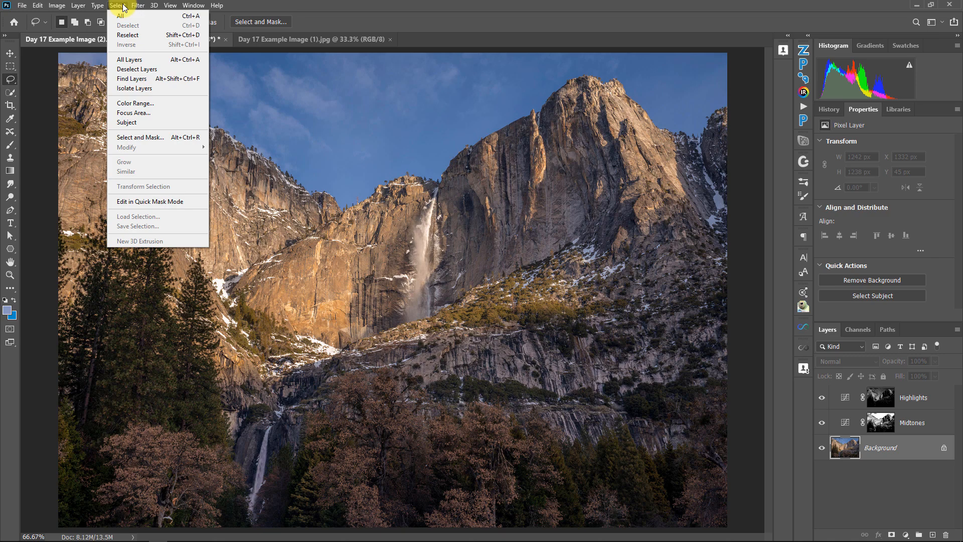
pyautogui.click(129, 103)
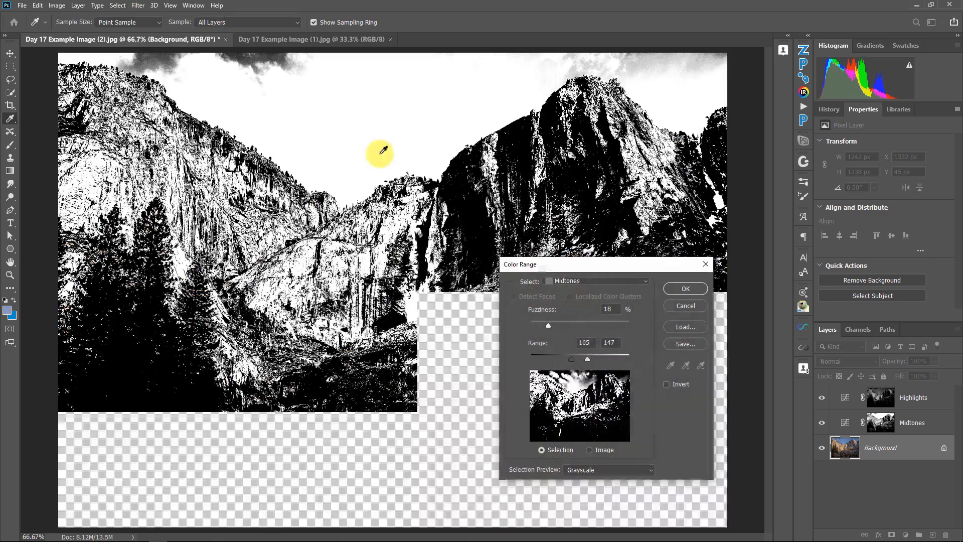
pyautogui.click(583, 281)
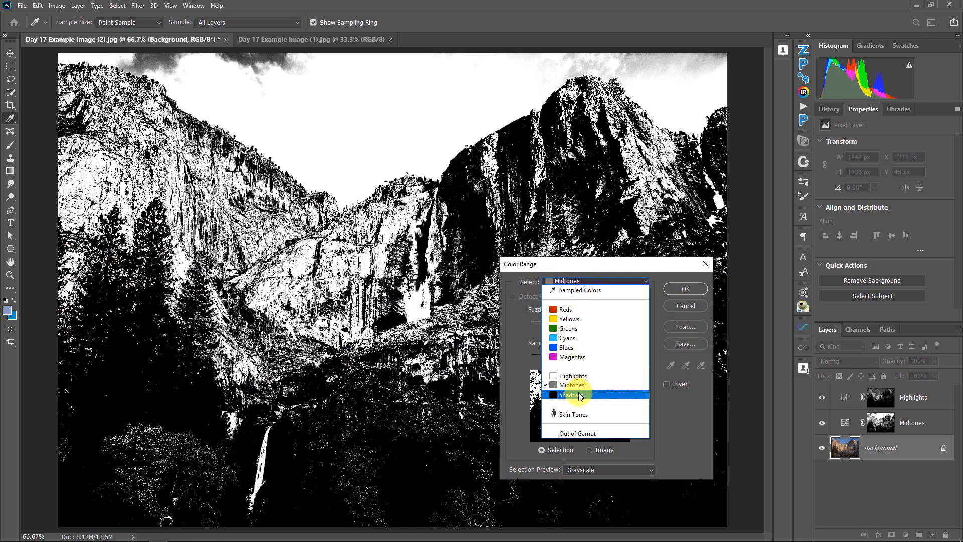
pyautogui.click(564, 394)
# - Set the Shadows Range to 0 and Fuzziness to 41%, and apply the selection
pyautogui.moveTo(544, 359); pyautogui.dragTo(515, 357)
pyautogui.moveTo(561, 325)
pyautogui.mouseDown()
pyautogui.moveTo(504, 324)
pyautogui.moveTo(566, 328)
pyautogui.mouseUp()
pyautogui.moveTo(531, 358); pyautogui.dragTo(510, 356)
pyautogui.moveTo(564, 327); pyautogui.dragTo(570, 327)
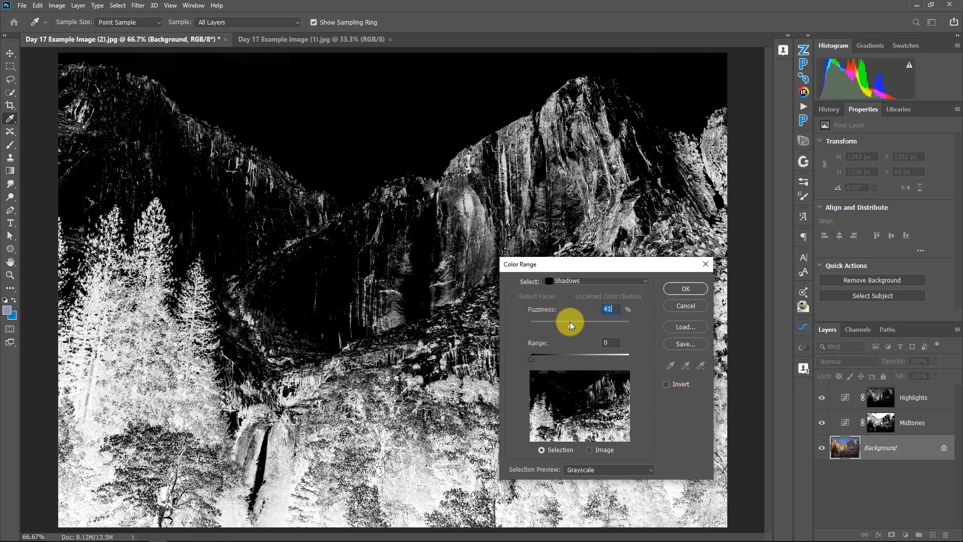
pyautogui.click(681, 288)
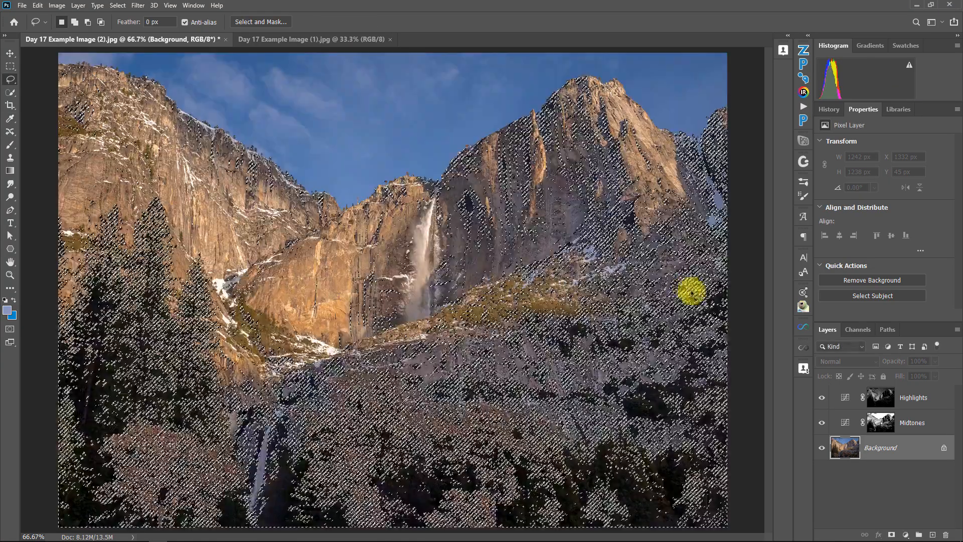
# - Add a Curves adjustment layer from the shadow selection and name it Shadows
pyautogui.click(912, 534)
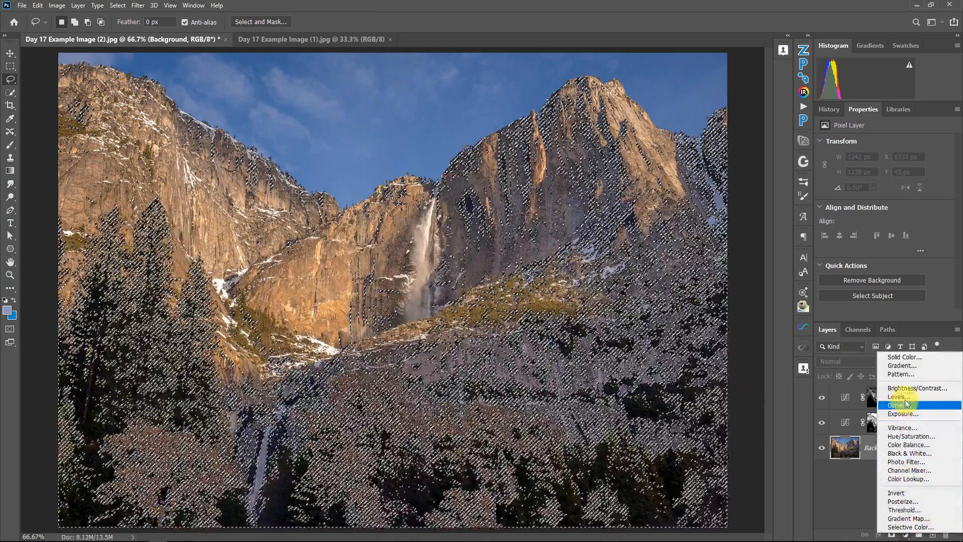
pyautogui.click(899, 396)
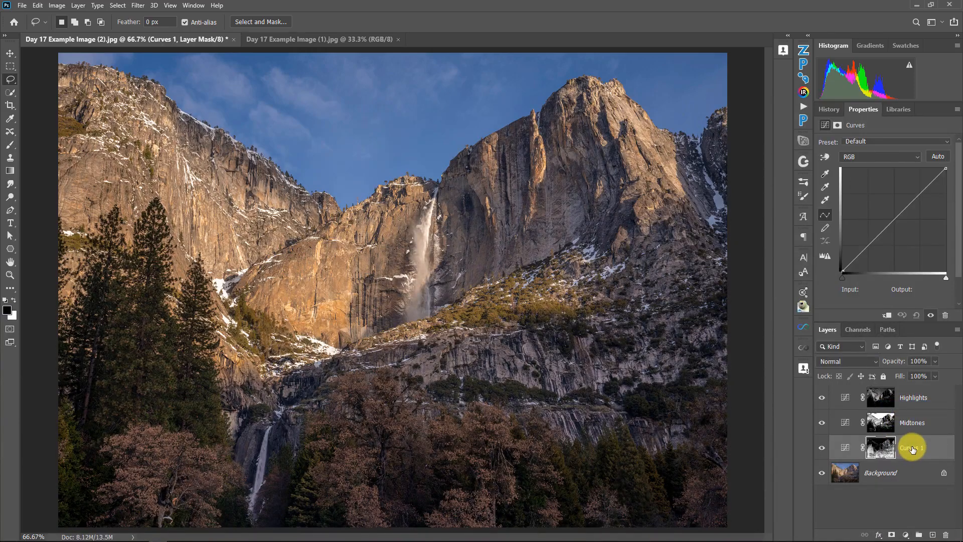
pyautogui.doubleClick(911, 446)
pyautogui.write('Shadows')
pyautogui.press('Return')
# - Switch the Highlights and Shadows layers off and back on to compare their effect on the photo
pyautogui.click(822, 397)
pyautogui.click(822, 399)
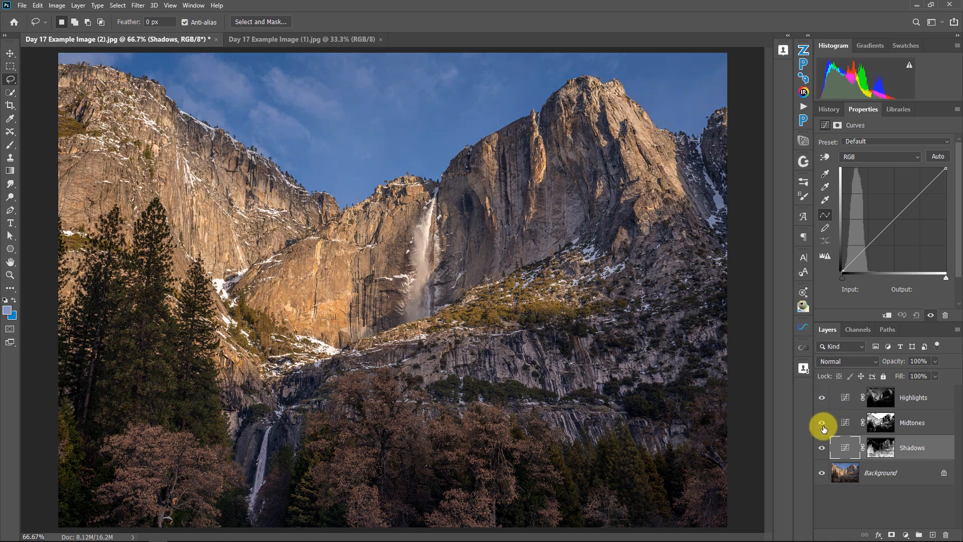
pyautogui.click(821, 447)
pyautogui.click(821, 448)
# - Brighten the shadows by raising the Shadows layer's curve midpoint to input 125, output 179
pyautogui.click(861, 230)
pyautogui.moveTo(892, 219); pyautogui.dragTo(894, 198)
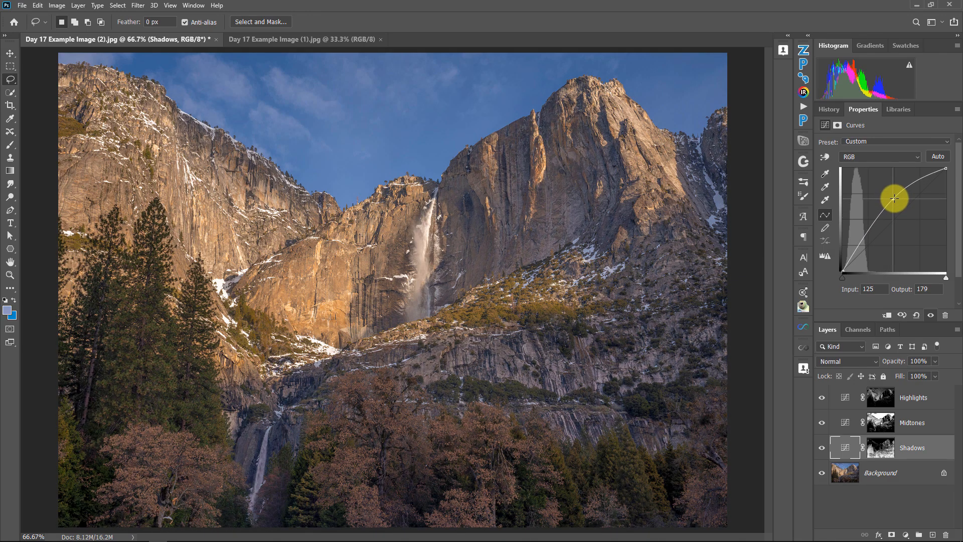
# - Add contrast to the Shadows curve with a dark point at input 44, output 48, and raise the midpoint to input 126, output 214
pyautogui.moveTo(855, 249); pyautogui.dragTo(860, 251)
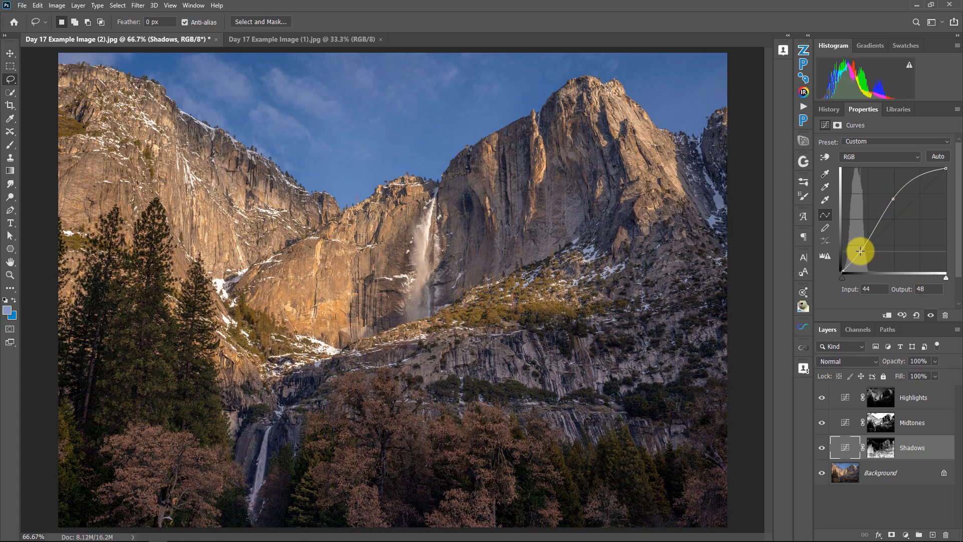
pyautogui.moveTo(894, 197); pyautogui.dragTo(899, 187)
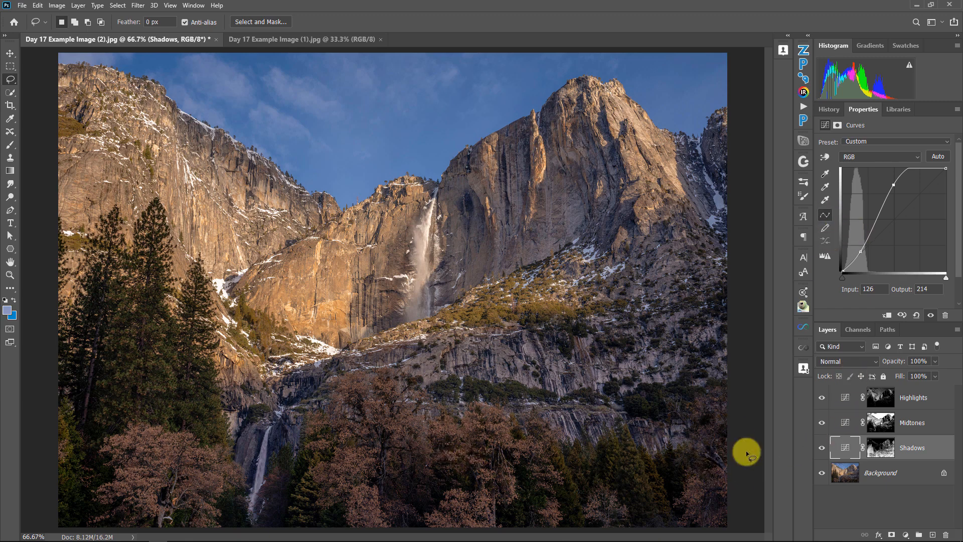
# - Add a Solid Color fill layer in dark navy blue above the Shadows layer
pyautogui.click(906, 534)
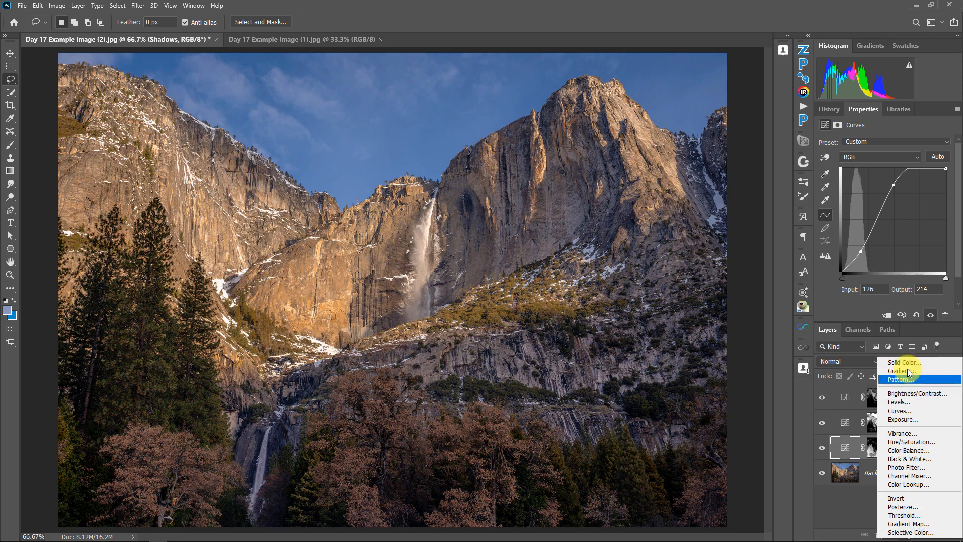
pyautogui.click(907, 362)
pyautogui.click(723, 221)
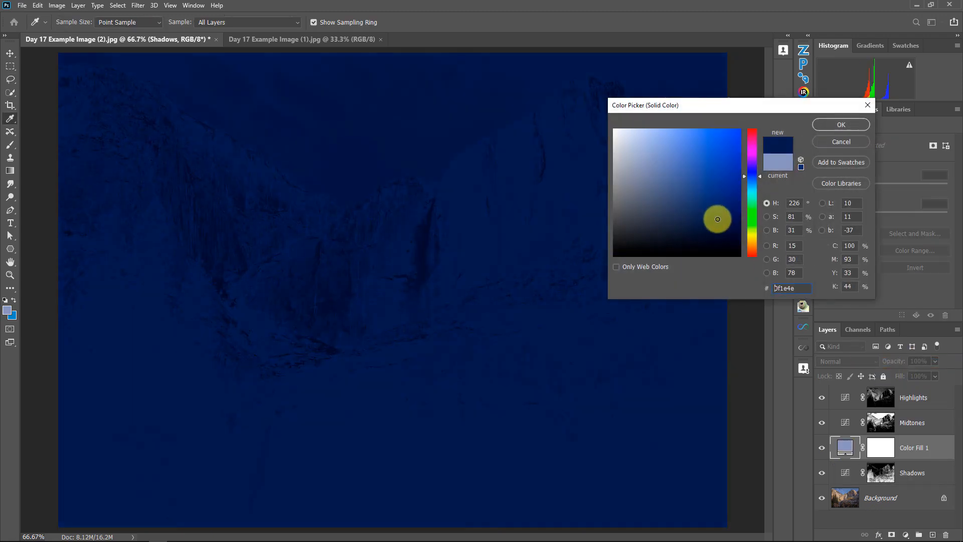
pyautogui.click(841, 125)
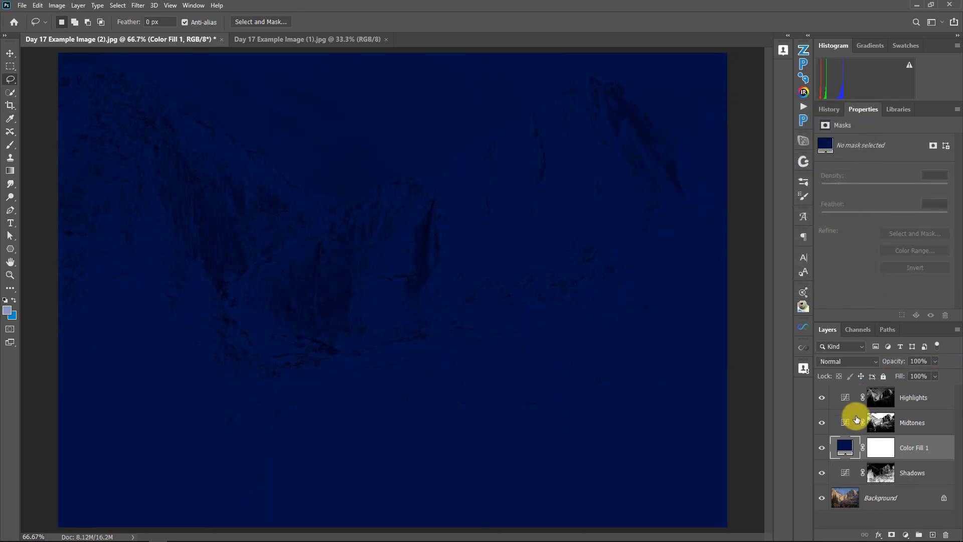
# - Copy the Shadows layer's mask onto the Color Fill 1 layer, replacing its blank mask
pyautogui.click(887, 475)
pyautogui.moveTo(890, 479); pyautogui.dragTo(886, 450)
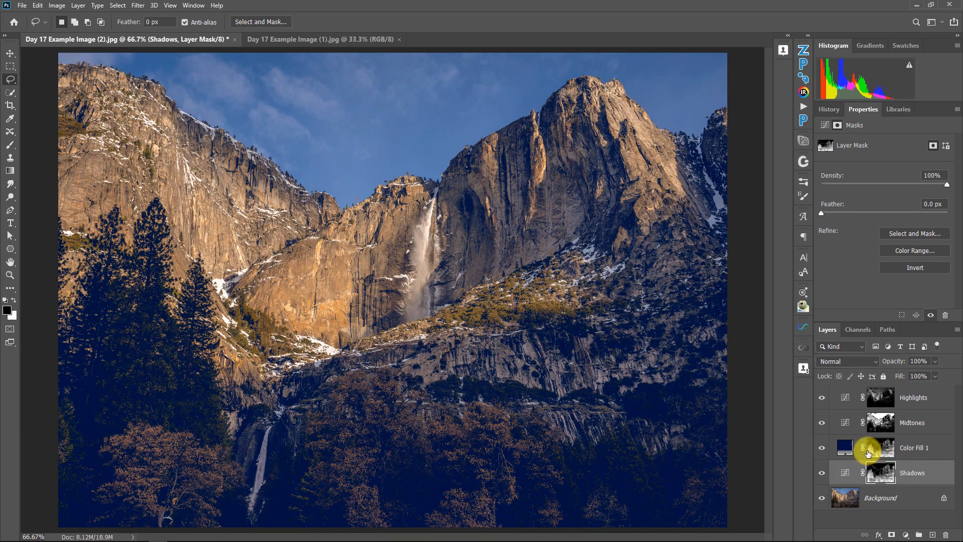
# - Set the Color Fill 1 layer's blend mode to Color and its opacity to 40%
pyautogui.click(846, 446)
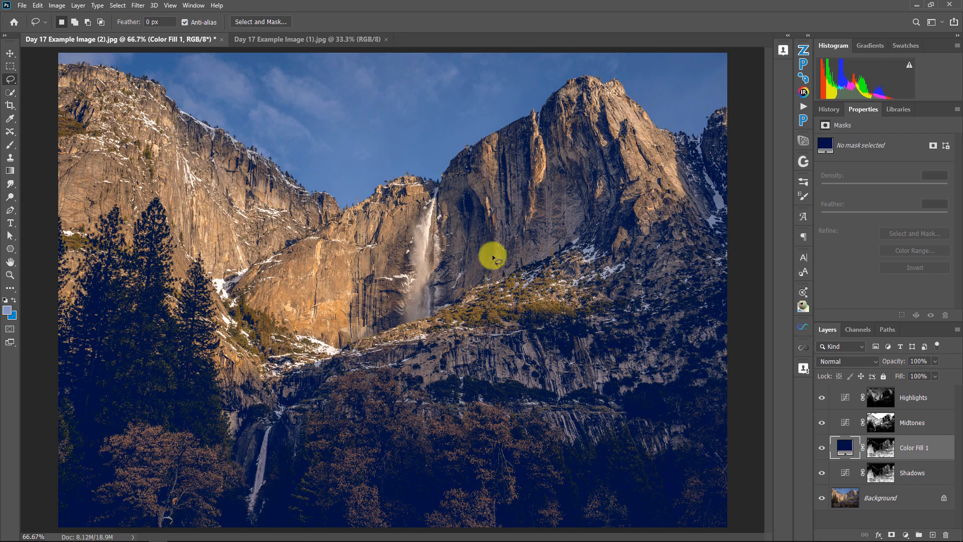
pyautogui.moveTo(935, 361); pyautogui.dragTo(896, 372)
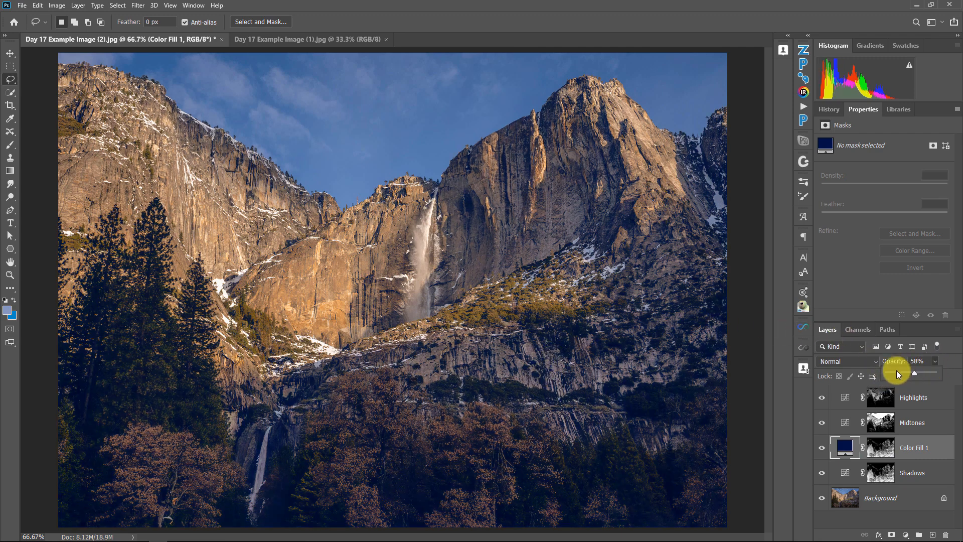
pyautogui.click(868, 361)
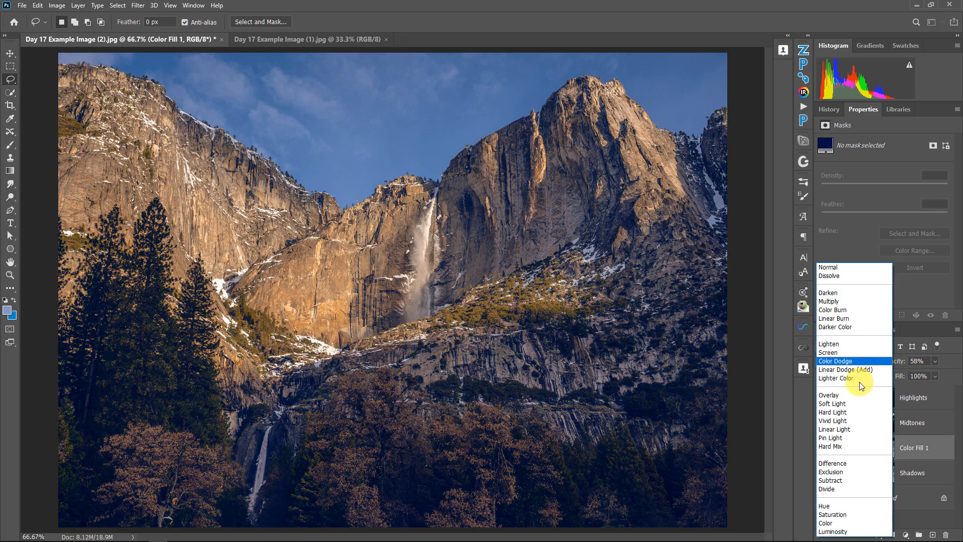
pyautogui.click(851, 522)
pyautogui.click(933, 366)
pyautogui.moveTo(930, 372); pyautogui.dragTo(926, 375)
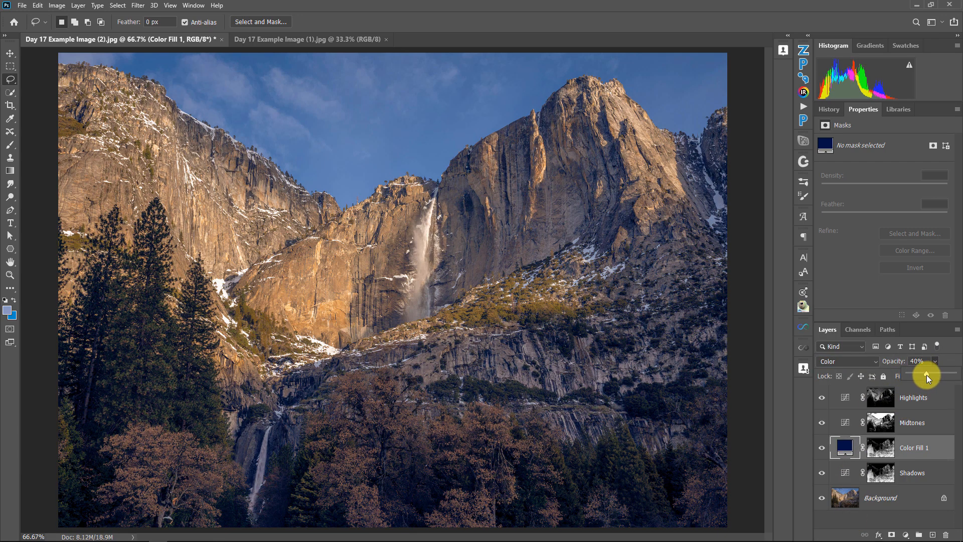
# - Switch the Color Fill 1 layer off and on several times to compare its tint on the shadows
pyautogui.click(823, 450)
pyautogui.click(823, 451)
pyautogui.click(823, 451)
pyautogui.click(822, 451)
pyautogui.click(823, 450)
pyautogui.click(822, 450)
# - Display the Color Fill 1 mask and paint black over the sky and cliffs with a 300 px brush, then return to the color image
pyautogui.keyDown('alt'); pyautogui.click(887, 451); pyautogui.keyUp('alt')
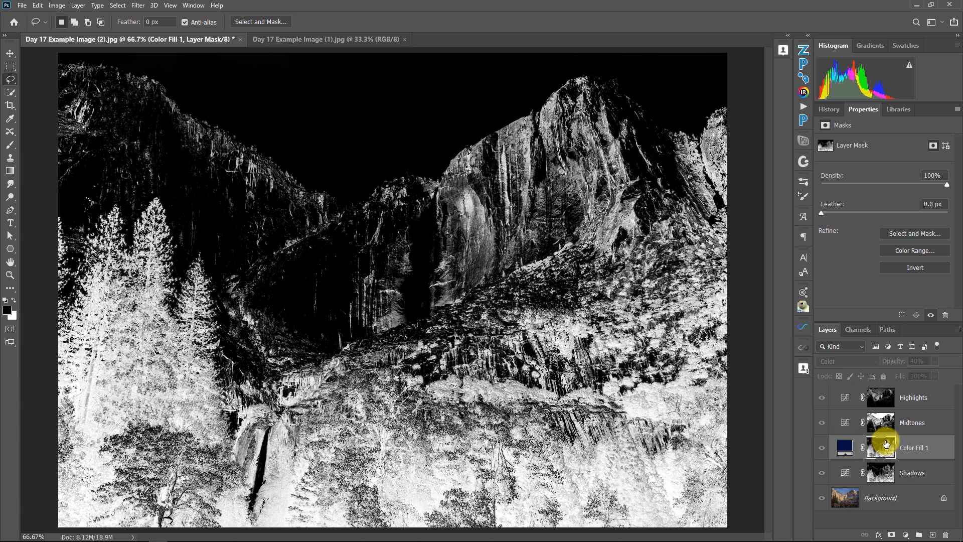
pyautogui.click(10, 145)
pyautogui.press('[')
pyautogui.press('[')
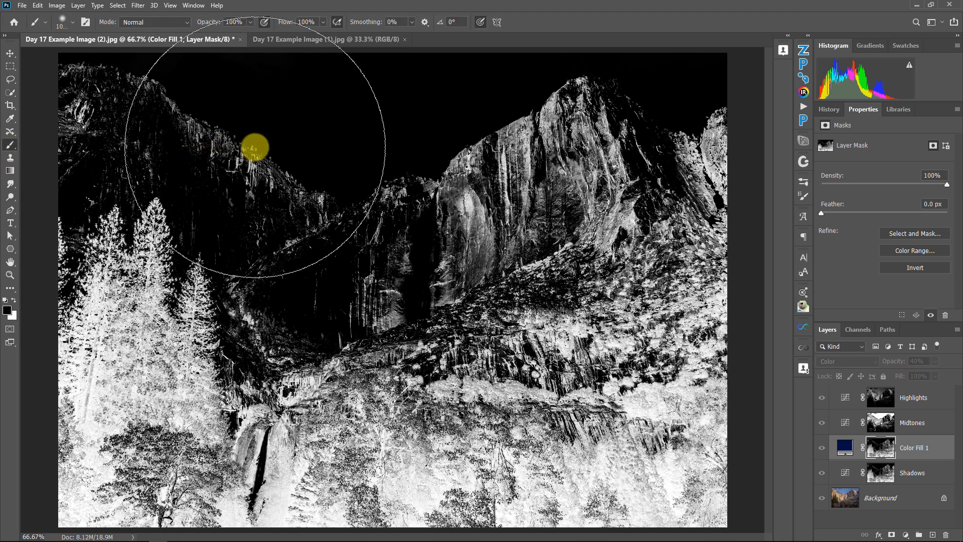
pyautogui.press('[')
pyautogui.press('[')
pyautogui.press('[')
pyautogui.press('[')
pyautogui.press('[')
pyautogui.moveTo(291, 155)
pyautogui.mouseDown()
pyautogui.moveTo(240, 151)
pyautogui.moveTo(159, 101)
pyautogui.moveTo(77, 97)
pyautogui.moveTo(79, 144)
pyautogui.moveTo(261, 145)
pyautogui.moveTo(317, 211)
pyautogui.moveTo(540, 103)
pyautogui.moveTo(630, 108)
pyautogui.moveTo(453, 239)
pyautogui.moveTo(374, 271)
pyautogui.moveTo(292, 236)
pyautogui.moveTo(271, 261)
pyautogui.moveTo(322, 302)
pyautogui.moveTo(722, 159)
pyautogui.moveTo(464, 306)
pyautogui.moveTo(477, 294)
pyautogui.moveTo(751, 257)
pyautogui.moveTo(522, 333)
pyautogui.moveTo(304, 333)
pyautogui.moveTo(213, 178)
pyautogui.moveTo(55, 148)
pyautogui.moveTo(679, 280)
pyautogui.mouseUp()
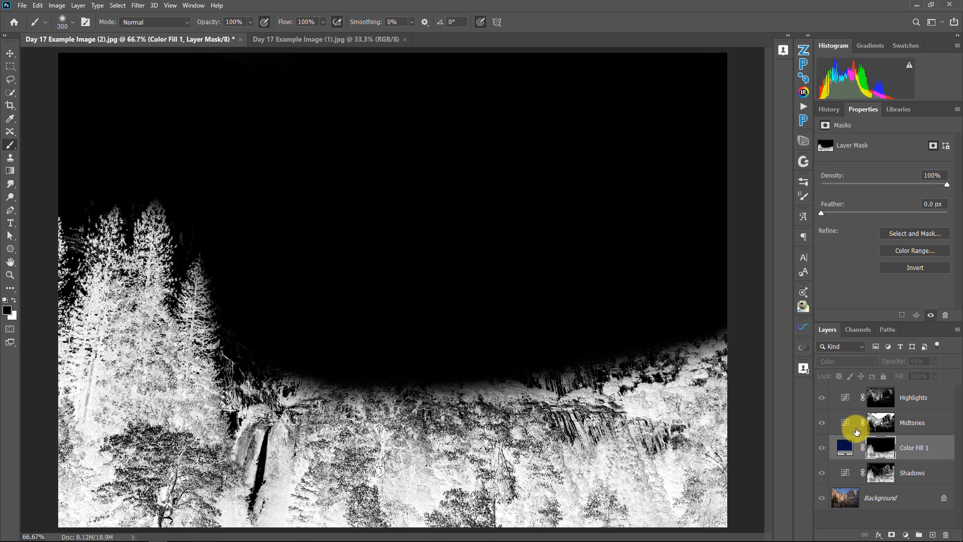
pyautogui.click(845, 453)
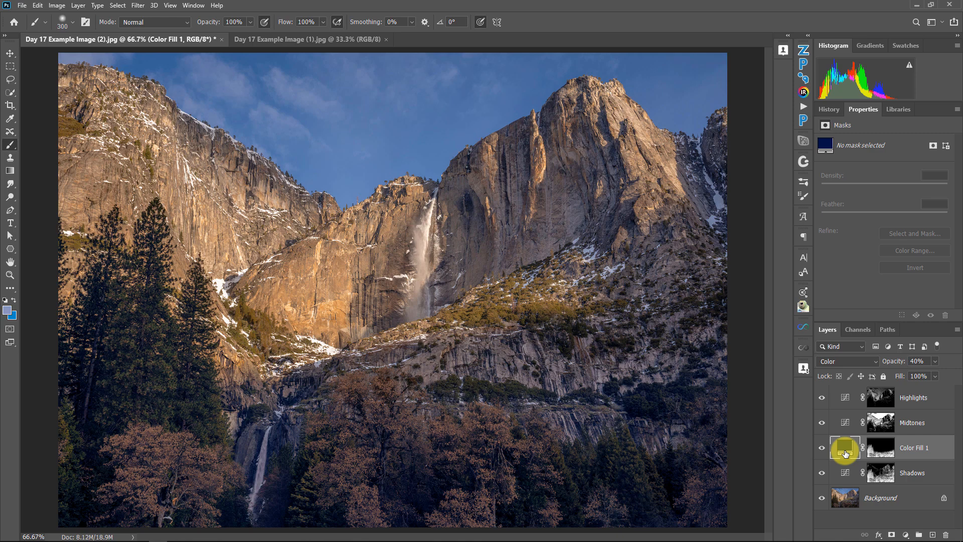
# - Switch to the portrait image and start a Color Range selection of Skin Tones, keeping the preview unobstructed
pyautogui.click(307, 40)
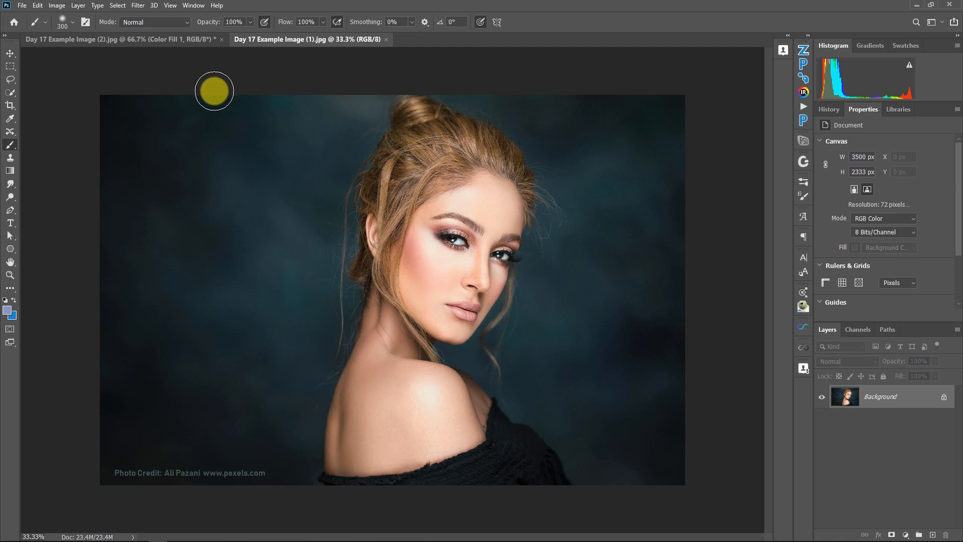
pyautogui.click(119, 6)
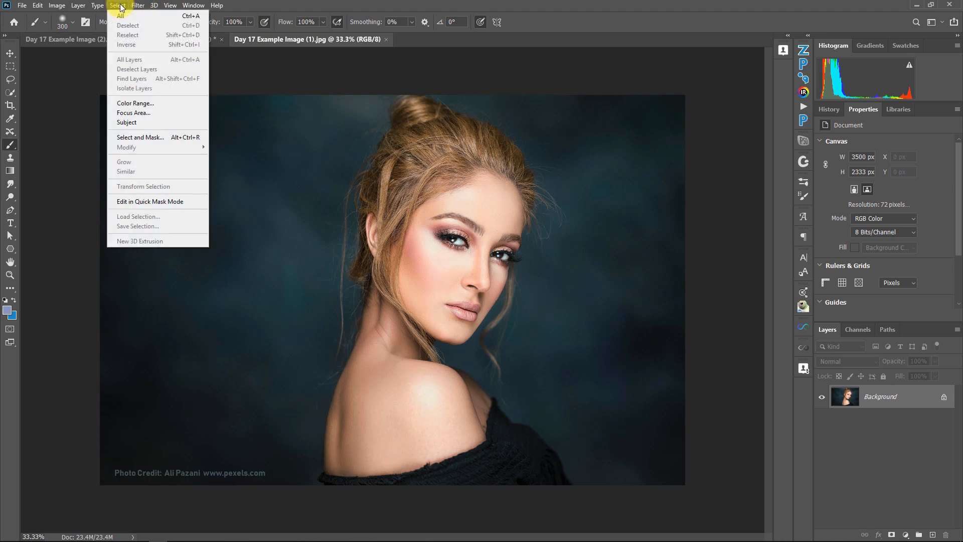
pyautogui.click(135, 103)
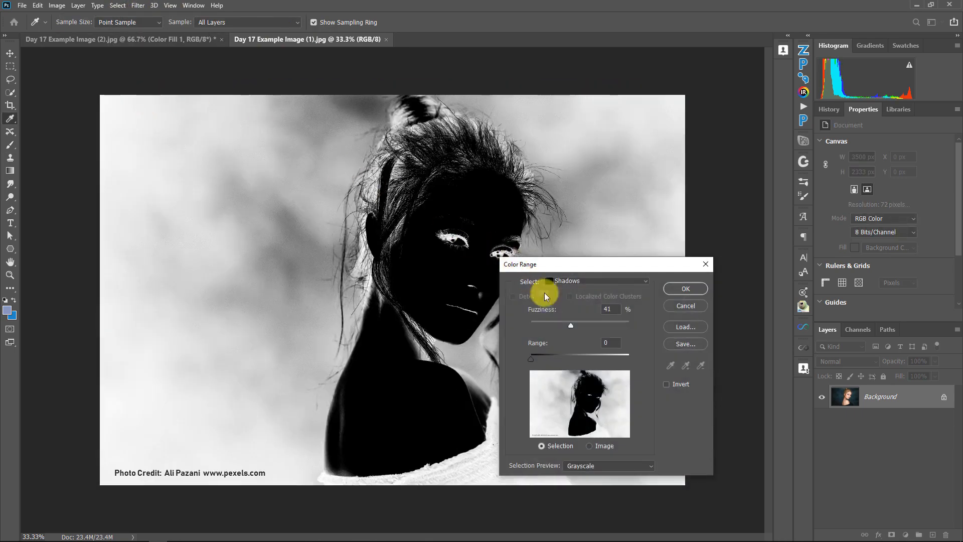
pyautogui.click(591, 288)
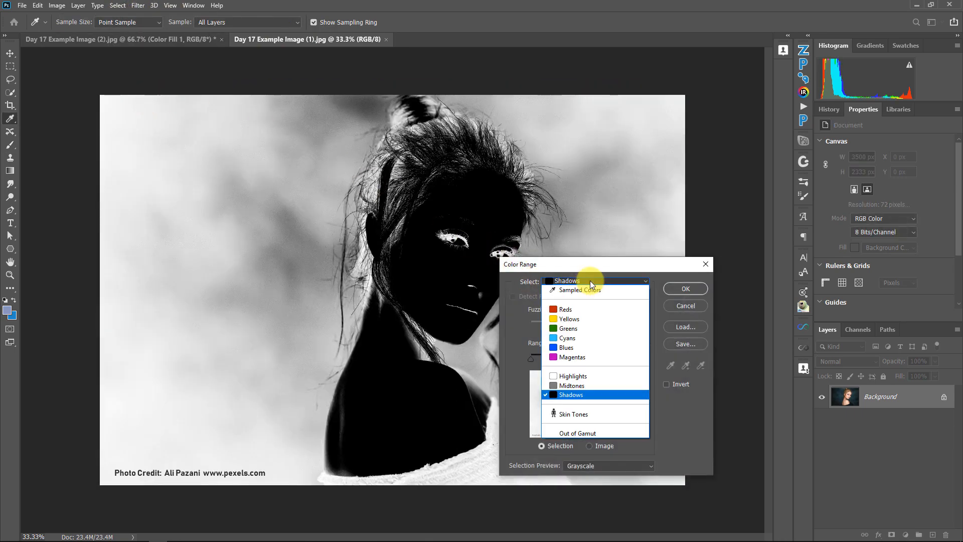
pyautogui.click(560, 415)
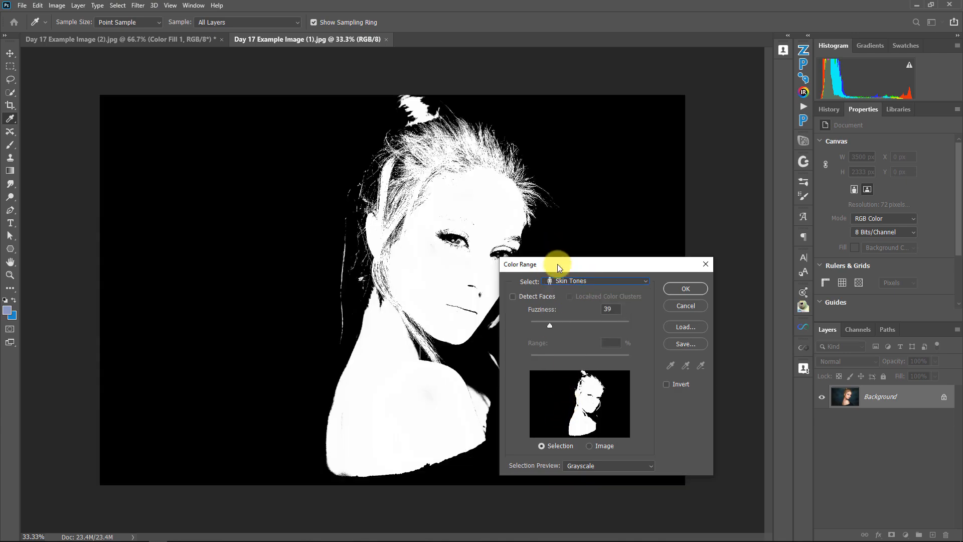
pyautogui.moveTo(558, 264); pyautogui.dragTo(653, 79)
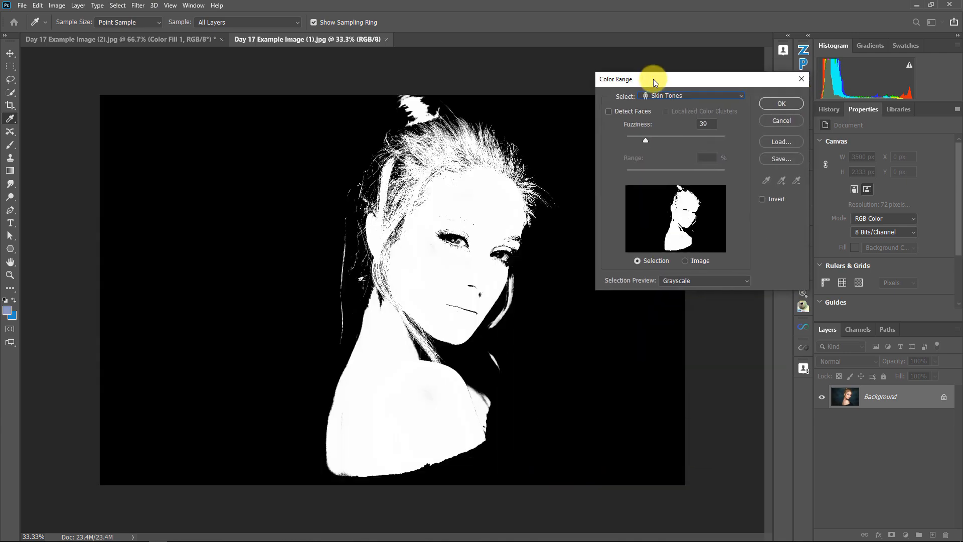
# - Compare the skin-tone selection with Detect Faces at Fuzziness 108 and without it at Fuzziness 85
pyautogui.click(624, 112)
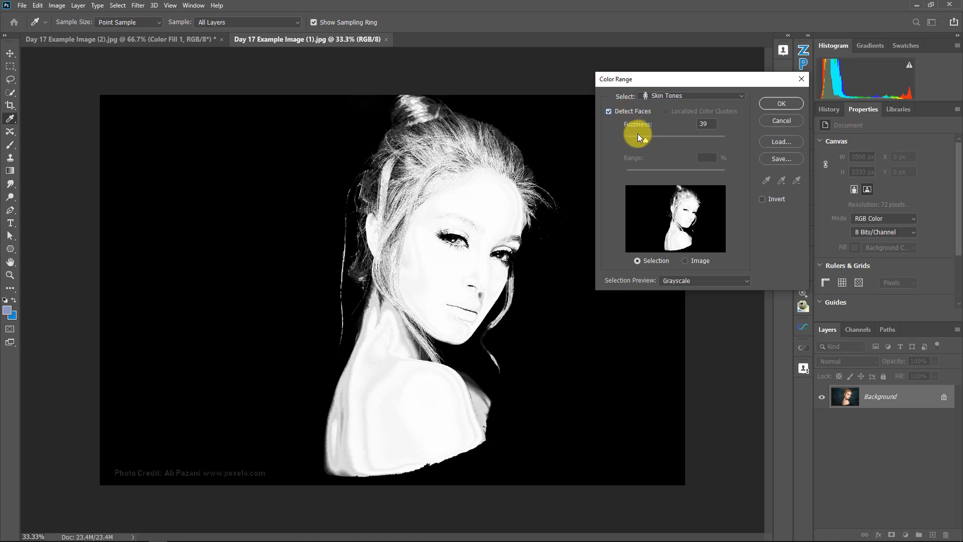
pyautogui.moveTo(645, 140); pyautogui.dragTo(680, 138)
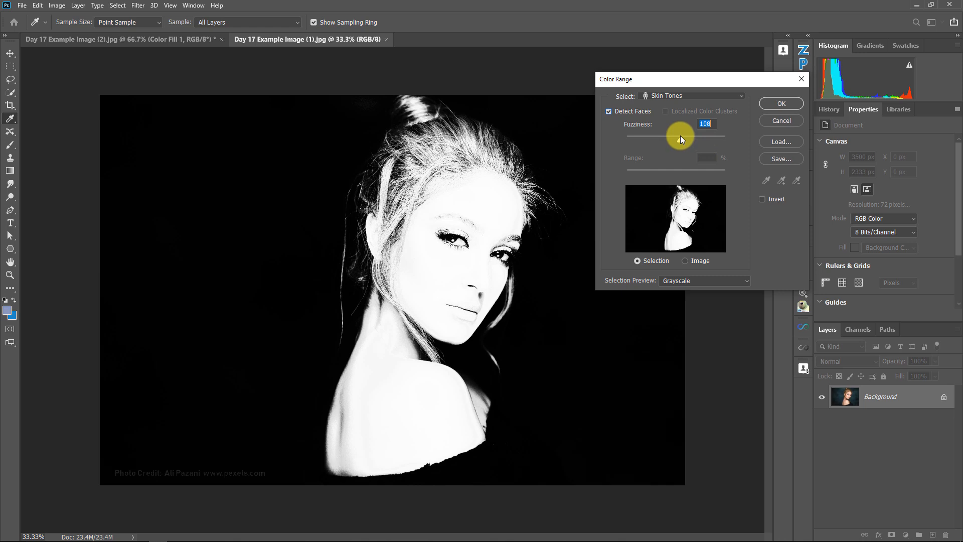
pyautogui.click(617, 110)
pyautogui.moveTo(684, 141)
pyautogui.mouseDown()
pyautogui.moveTo(711, 137)
pyautogui.moveTo(669, 131)
pyautogui.mouseUp()
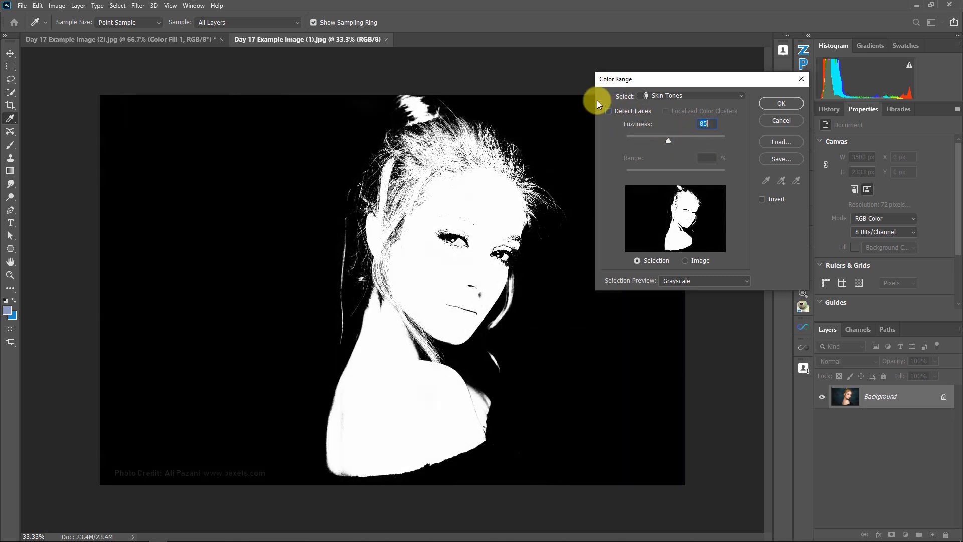
# - Enable Detect Faces, set Fuzziness to 102 and apply the Skin Tones selection
pyautogui.click(621, 111)
pyautogui.moveTo(669, 144)
pyautogui.mouseDown()
pyautogui.moveTo(655, 135)
pyautogui.moveTo(686, 135)
pyautogui.moveTo(677, 134)
pyautogui.mouseUp()
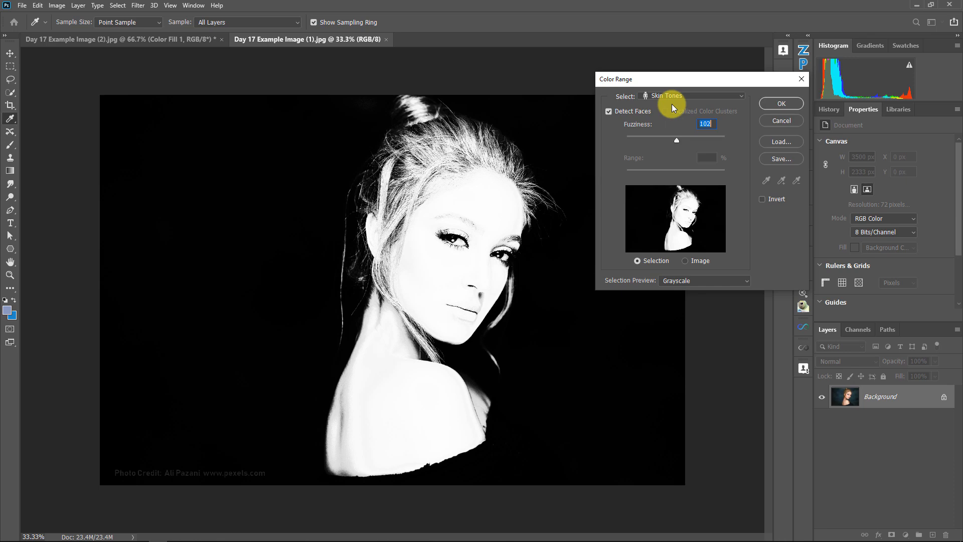
pyautogui.click(780, 103)
pyautogui.press('b')
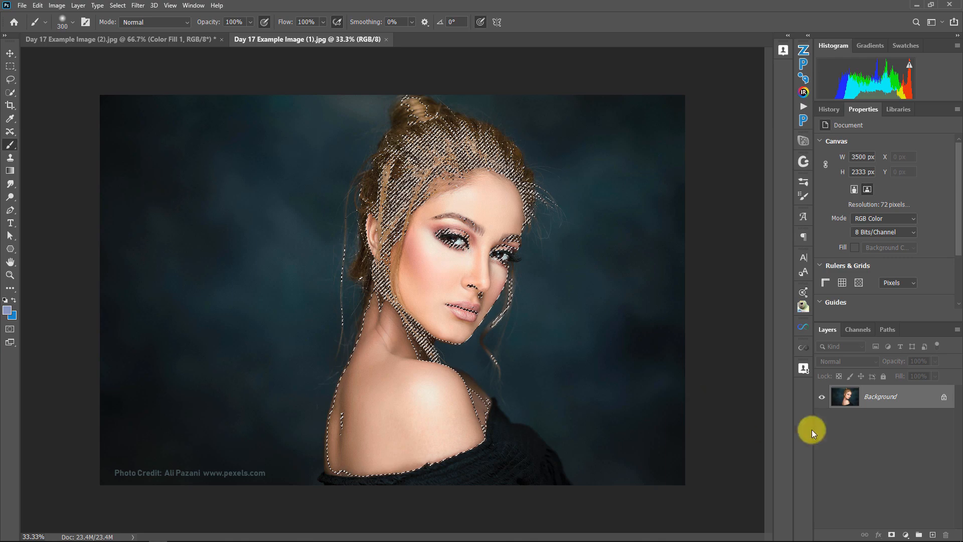
# - Add a Curves adjustment layer from the skin selection, raising the midtones slightly and setting a shadow point at input 67, output 41
pyautogui.click(905, 534)
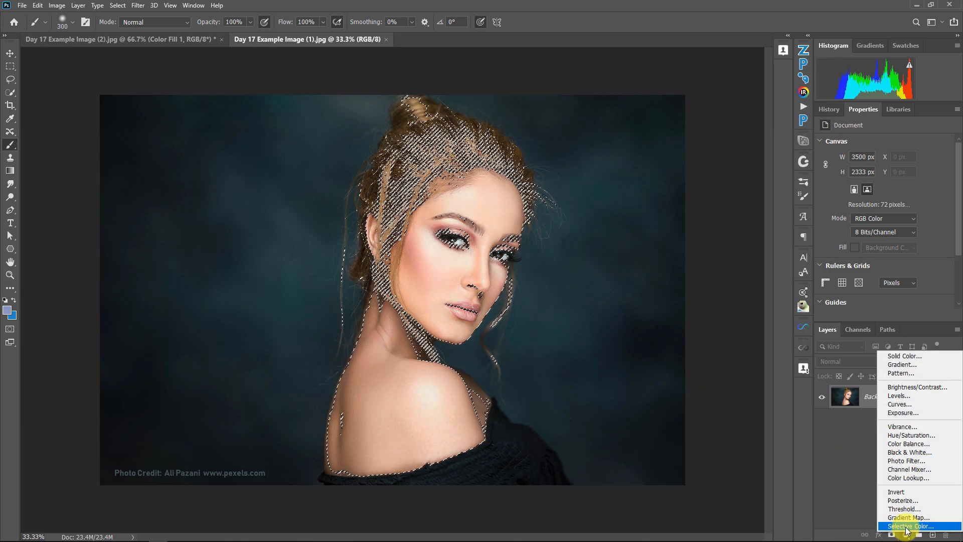
pyautogui.click(911, 407)
pyautogui.moveTo(893, 222); pyautogui.dragTo(891, 220)
pyautogui.moveTo(859, 248); pyautogui.dragTo(869, 254)
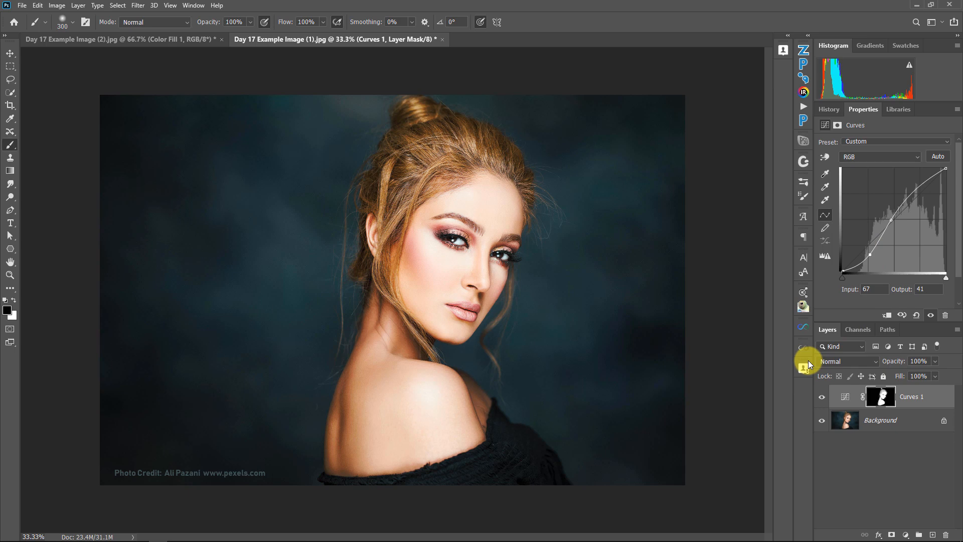
# - Set the Curves 1 layer's blend mode to Luminosity and switch the layer off and on to compare
pyautogui.click(834, 360)
pyautogui.click(824, 523)
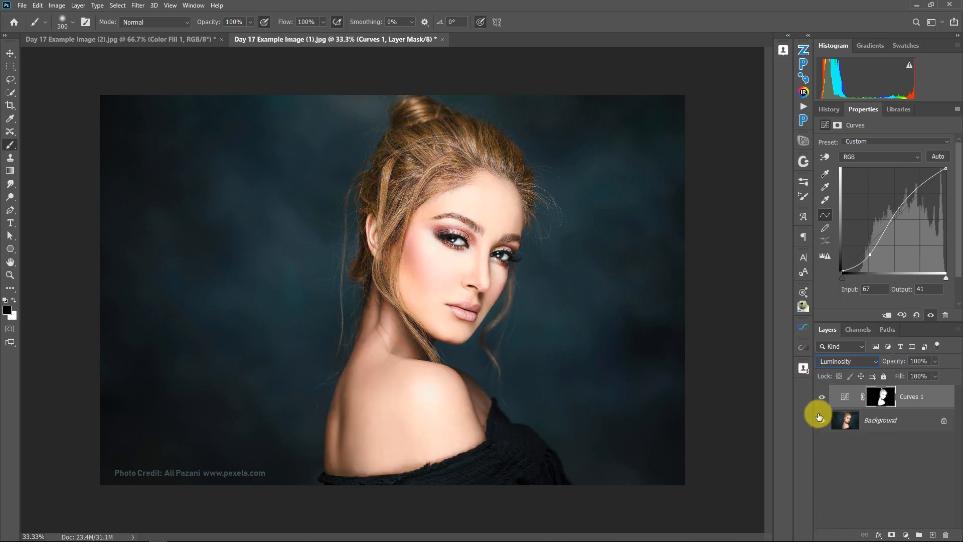
pyautogui.click(822, 396)
pyautogui.click(822, 396)
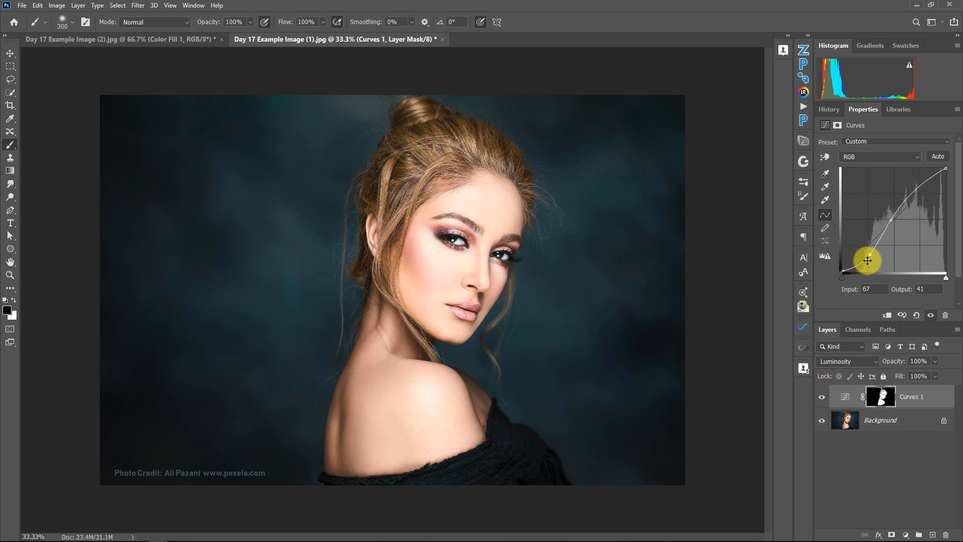
# - Reshape the skin curve with points at input 61, output 42; input 149, output 116; and input 211, output 202
pyautogui.moveTo(870, 256); pyautogui.dragTo(869, 255)
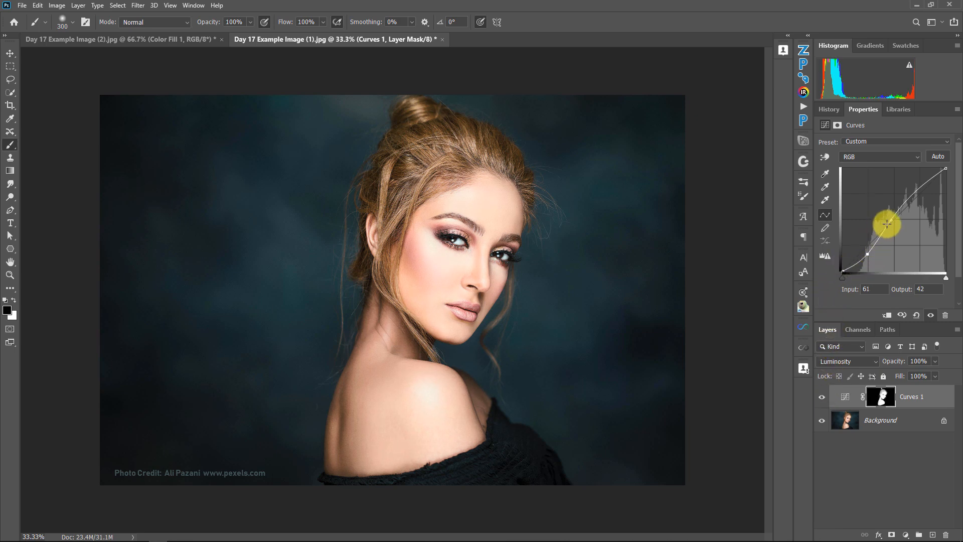
pyautogui.moveTo(891, 218); pyautogui.dragTo(901, 223)
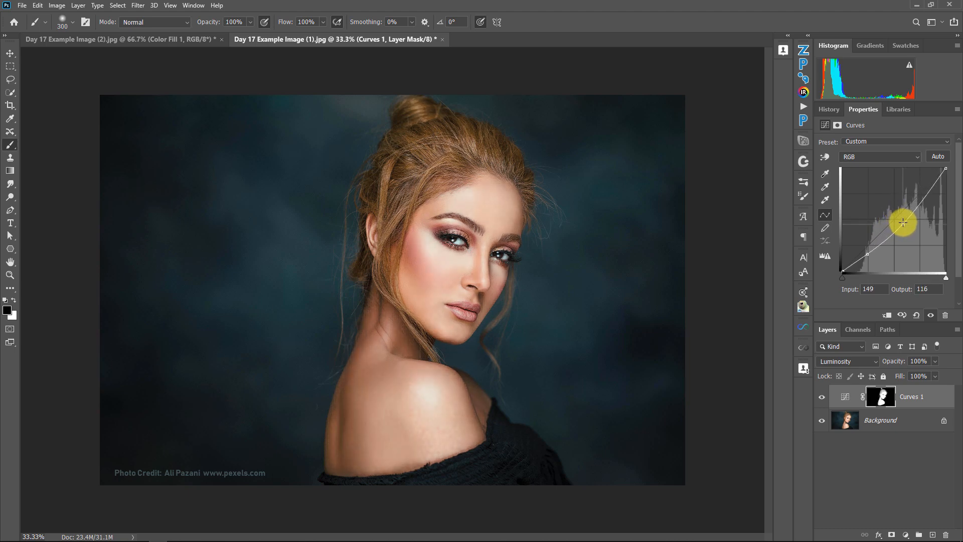
pyautogui.click(925, 193)
pyautogui.moveTo(924, 190); pyautogui.dragTo(927, 189)
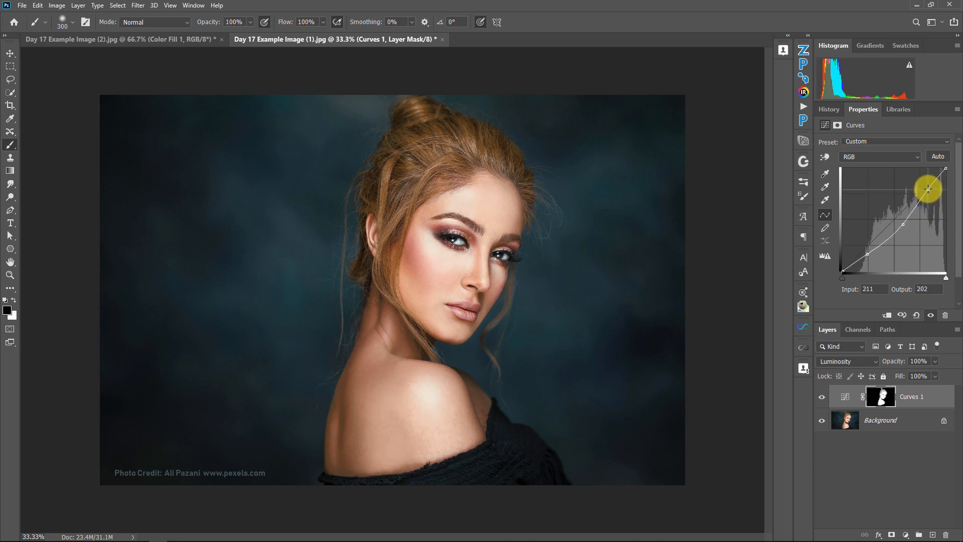
# - Switch the Curves 1 layer off and on twice to compare the skin before and after
pyautogui.click(823, 398)
pyautogui.click(823, 399)
pyautogui.click(824, 399)
pyautogui.click(824, 399)
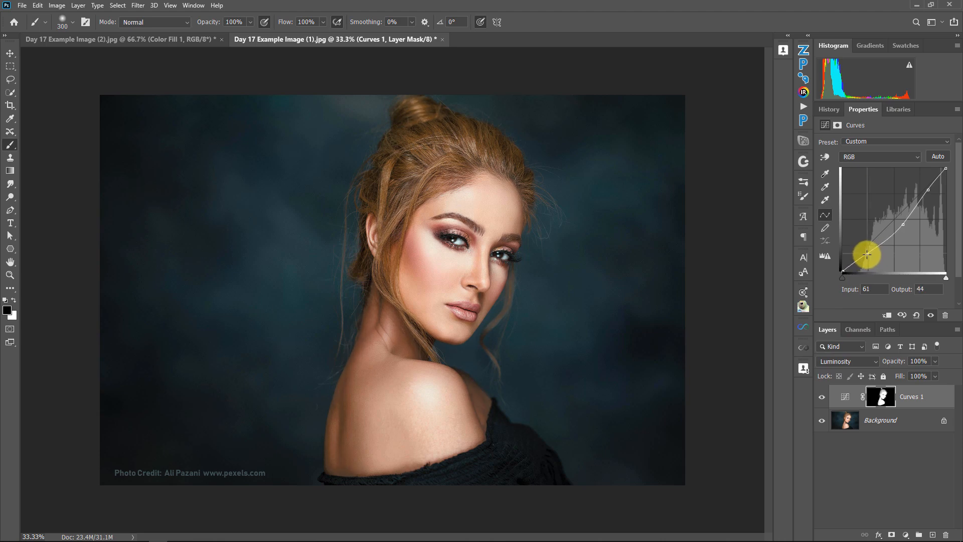
# - Fine-tune the skin curve's midtone point, setting the shadow point to input 62, output 44 and the highlight point to input 211, output 203
pyautogui.moveTo(867, 255); pyautogui.dragTo(867, 252)
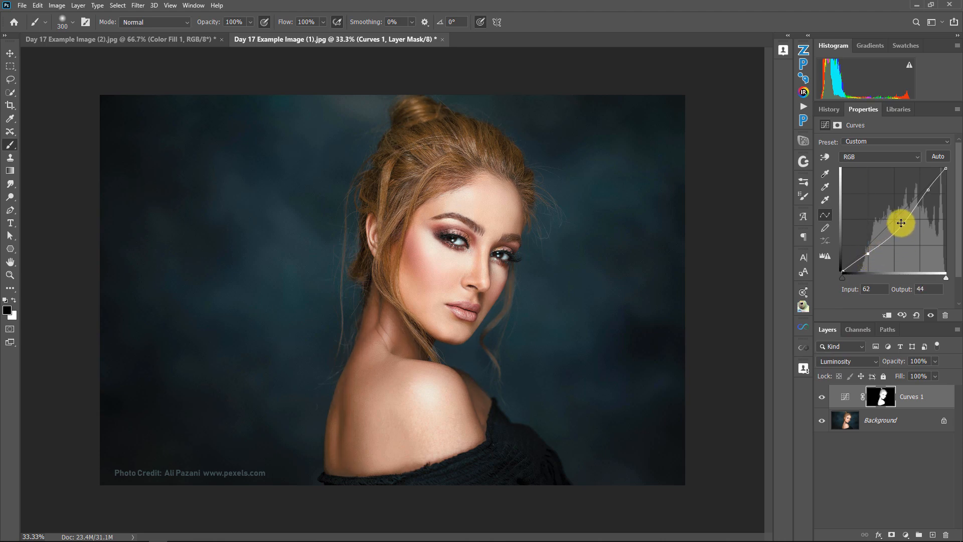
pyautogui.moveTo(903, 226); pyautogui.dragTo(901, 222)
pyautogui.moveTo(929, 189); pyautogui.dragTo(930, 189)
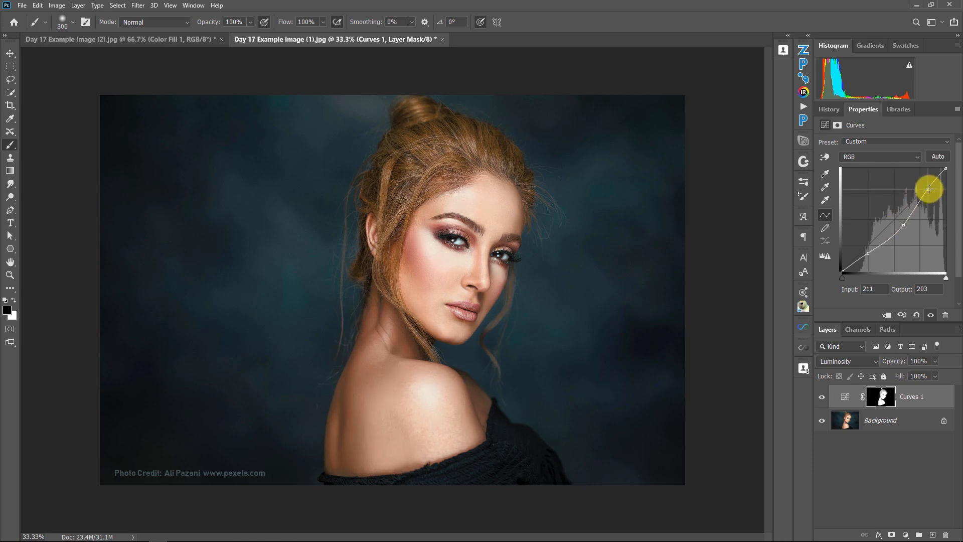
# - Paint the shoulder and body out of the Curves 1 mask in black with a 600 px brush
pyautogui.click(823, 397)
pyautogui.click(823, 398)
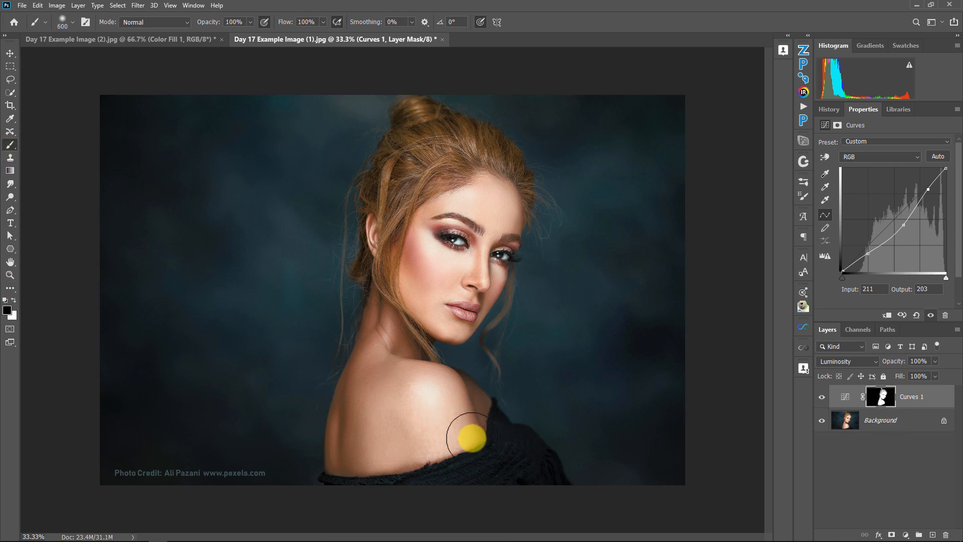
pyautogui.press(']')
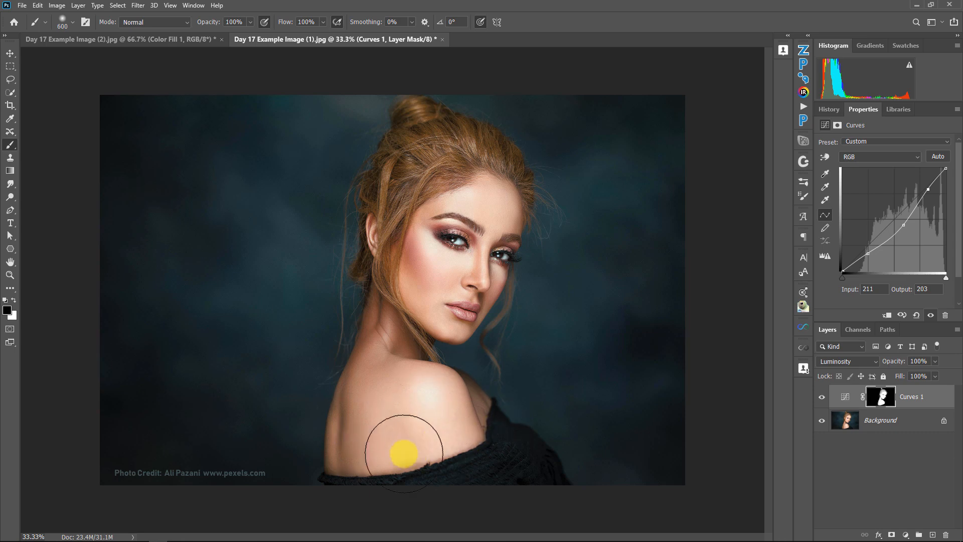
pyautogui.moveTo(413, 453); pyautogui.dragTo(276, 431)
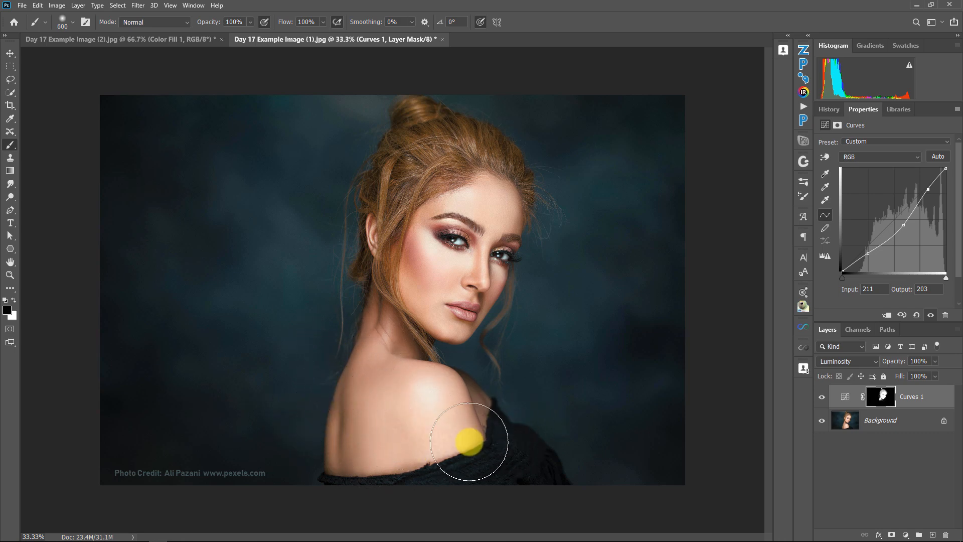
# - Switch the Curves 1 layer off and on twice to check the adjustment without the shoulder
pyautogui.click(821, 397)
pyautogui.click(821, 399)
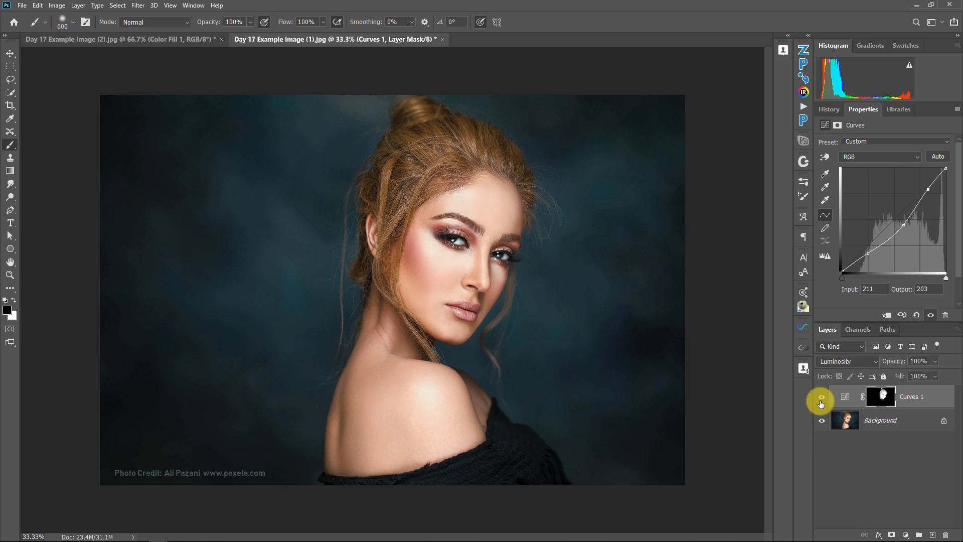
pyautogui.click(821, 398)
pyautogui.click(821, 398)
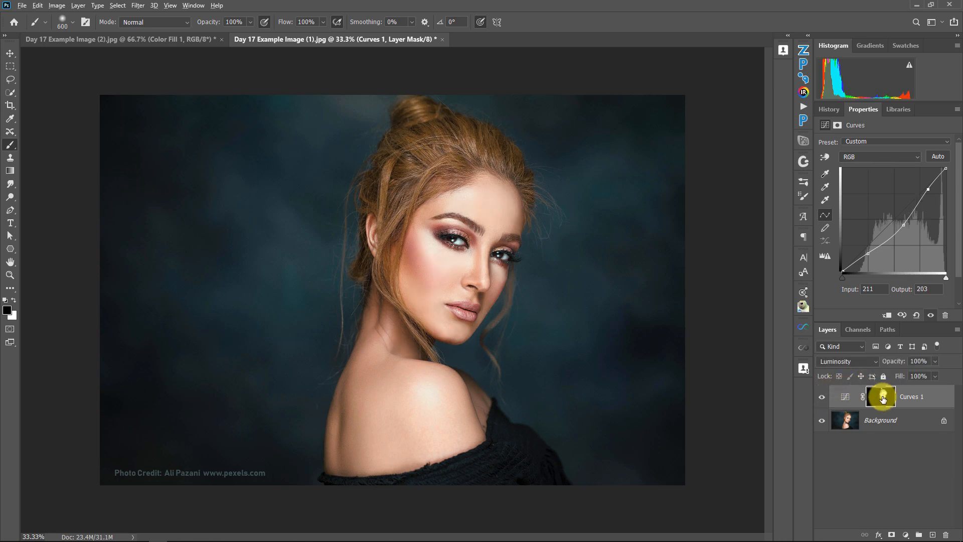
# - Display the Curves 1 mask on its own and paint the hair around the face black
pyautogui.keyDown('alt'); pyautogui.click(883, 397); pyautogui.keyUp('alt')
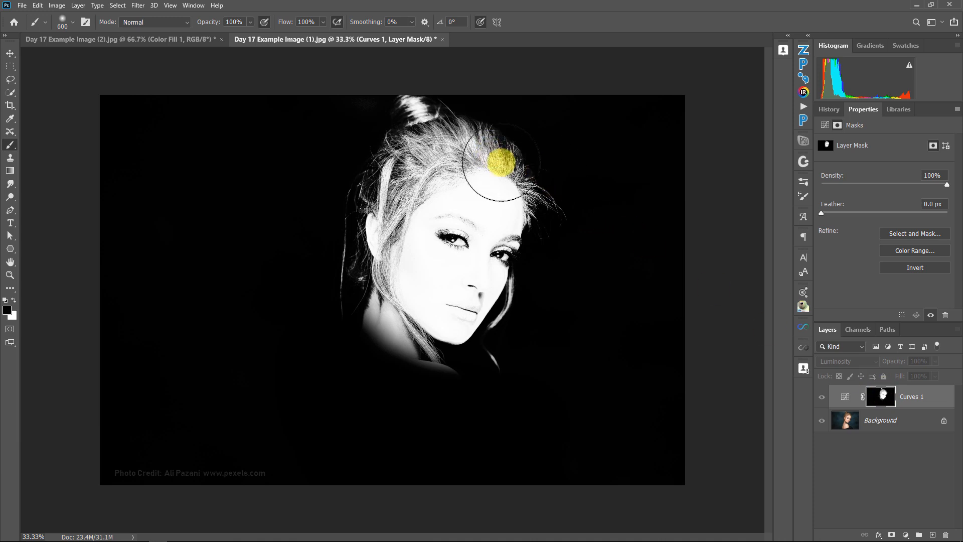
pyautogui.press('[')
pyautogui.press('[')
pyautogui.press('[')
pyautogui.press('[')
pyautogui.press('[')
pyautogui.moveTo(435, 121)
pyautogui.mouseDown()
pyautogui.moveTo(399, 112)
pyautogui.moveTo(447, 112)
pyautogui.moveTo(458, 131)
pyautogui.moveTo(433, 152)
pyautogui.moveTo(378, 167)
pyautogui.moveTo(361, 194)
pyautogui.moveTo(402, 171)
pyautogui.moveTo(416, 179)
pyautogui.moveTo(483, 140)
pyautogui.moveTo(518, 135)
pyautogui.moveTo(579, 172)
pyautogui.moveTo(550, 163)
pyautogui.moveTo(516, 134)
pyautogui.moveTo(396, 146)
pyautogui.moveTo(336, 224)
pyautogui.moveTo(378, 165)
pyautogui.moveTo(346, 262)
pyautogui.moveTo(353, 296)
pyautogui.mouseUp()
pyautogui.press(']')
pyautogui.press(']')
pyautogui.press(']')
pyautogui.press(']')
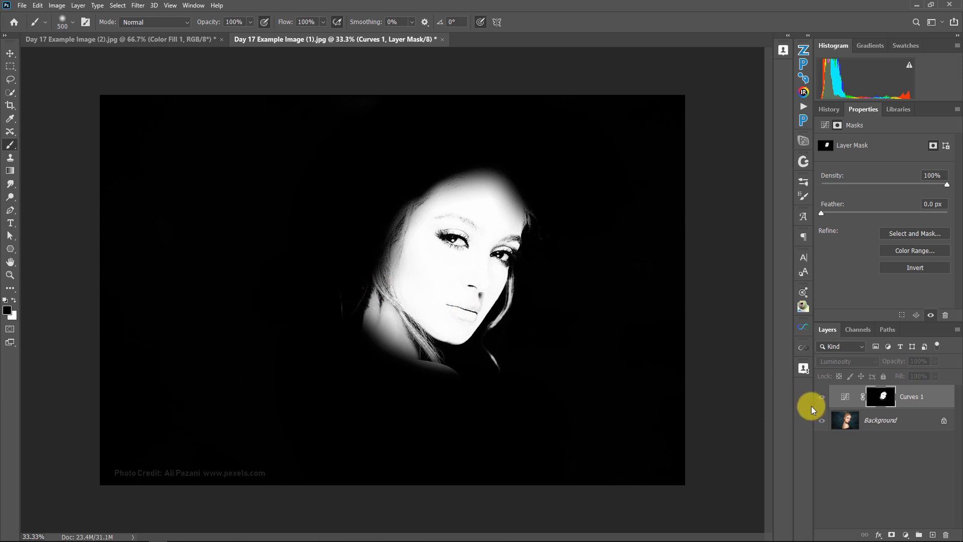
# - Return to the image, toggle the Curves 1 layer several times to compare the face, and inspect its mask once more
pyautogui.click(843, 396)
pyautogui.click(825, 398)
pyautogui.click(824, 398)
pyautogui.click(825, 398)
pyautogui.click(825, 398)
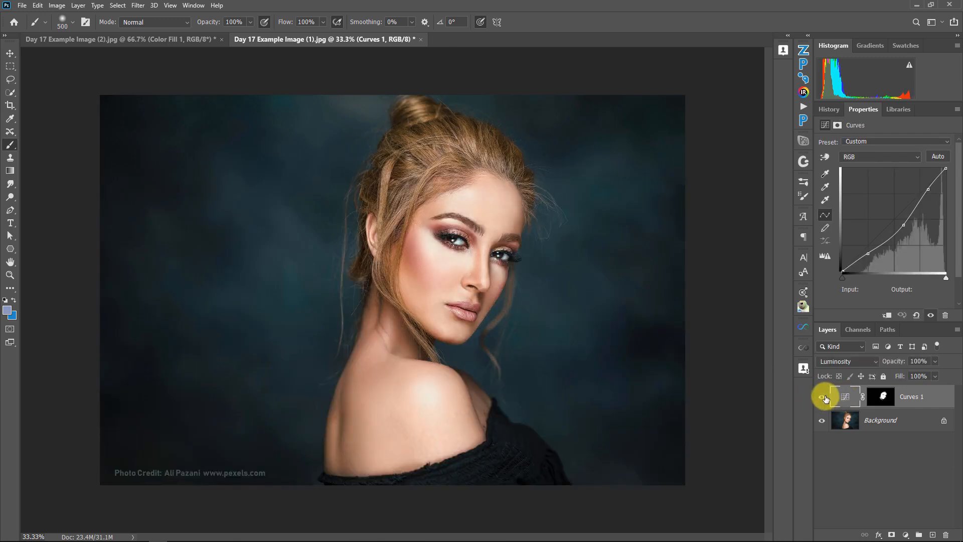
pyautogui.click(825, 398)
pyautogui.click(827, 399)
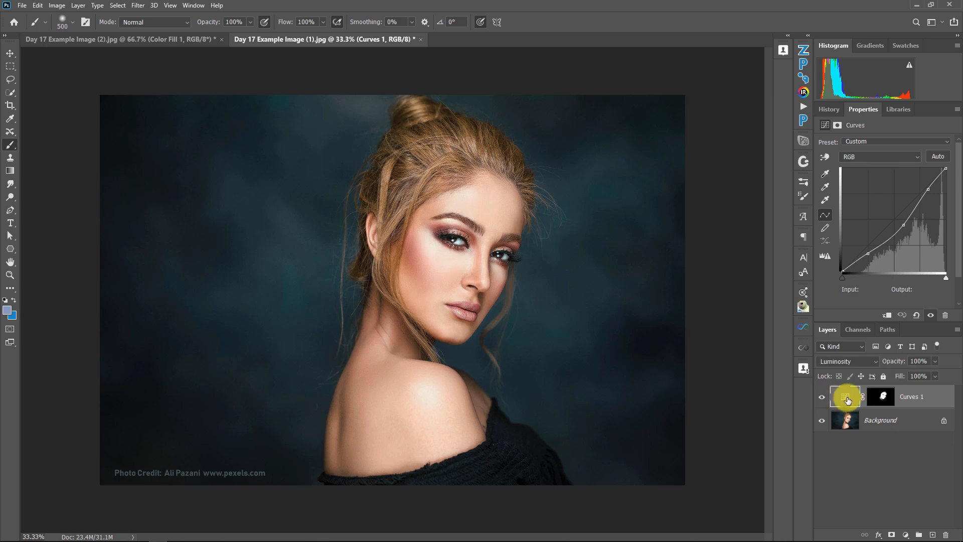
pyautogui.keyDown('alt'); pyautogui.click(881, 400); pyautogui.keyUp('alt')
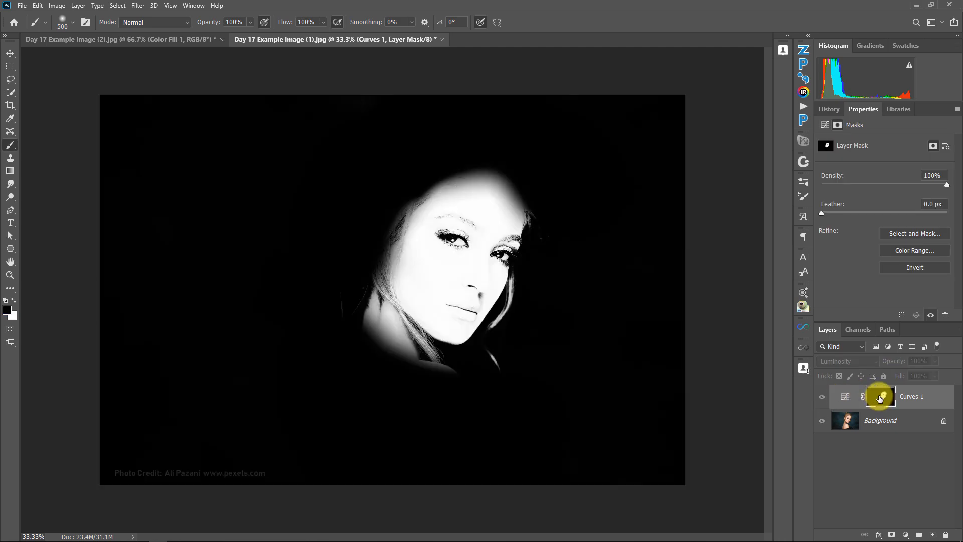
pyautogui.keyDown('alt'); pyautogui.click(879, 398); pyautogui.keyUp('alt')
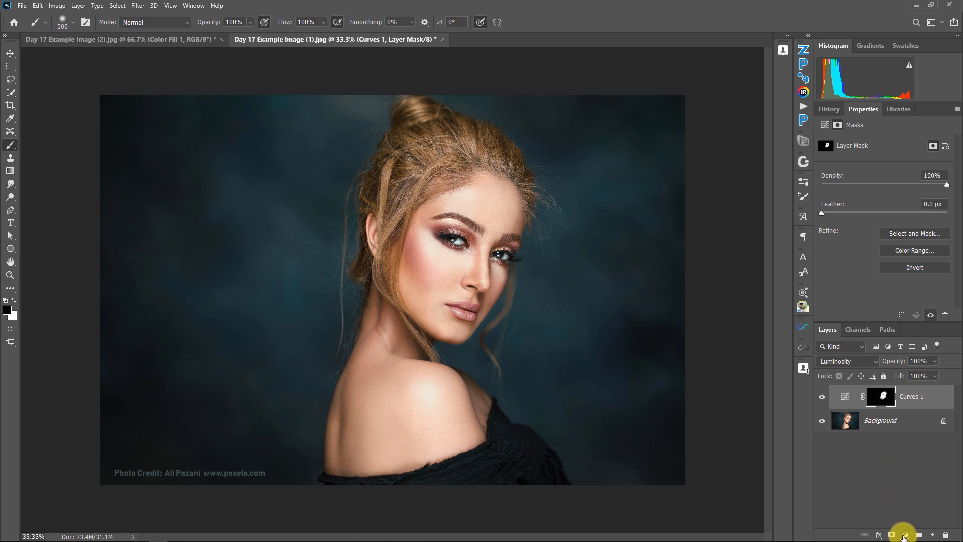
# - Add a Solid Color fill layer above Curves 1 in dark red #781b2c
pyautogui.click(904, 535)
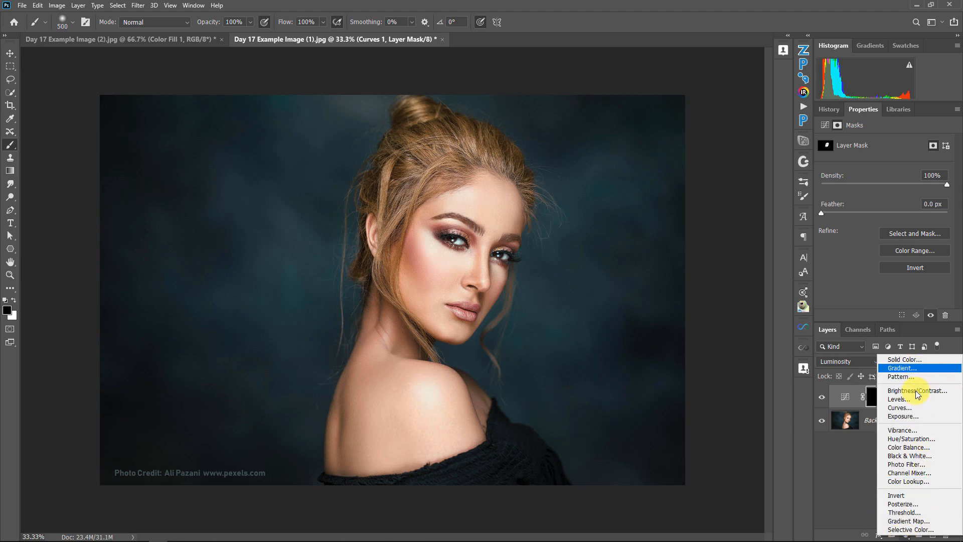
pyautogui.click(907, 360)
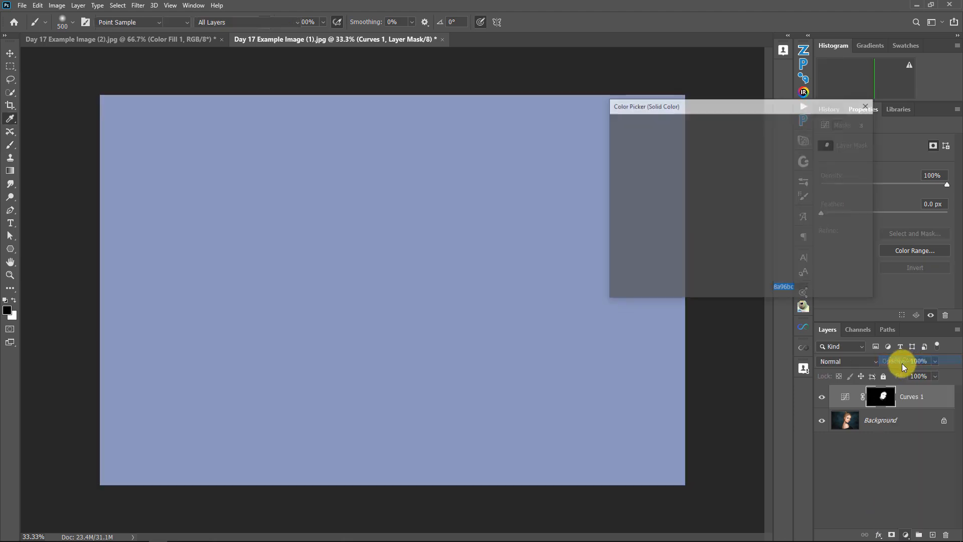
pyautogui.moveTo(751, 151); pyautogui.dragTo(752, 136)
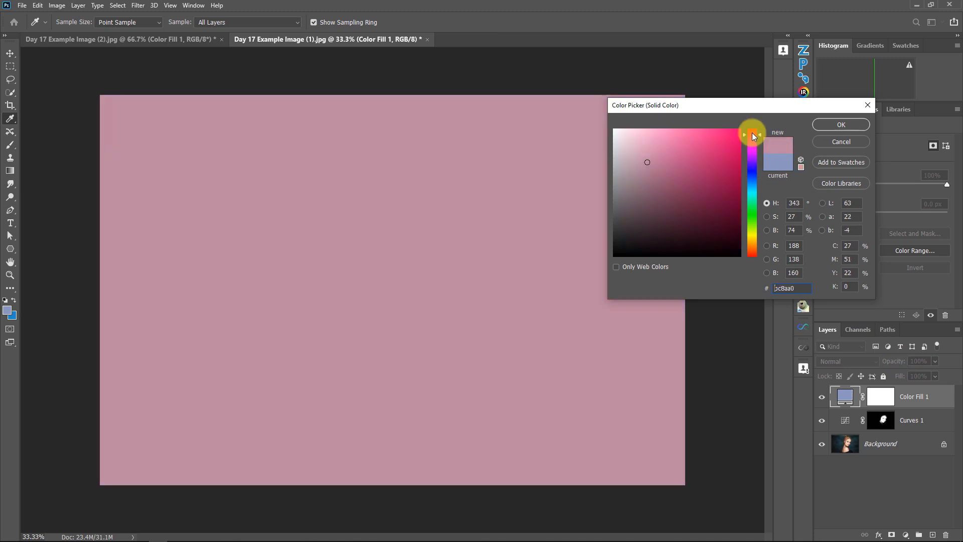
pyautogui.moveTo(720, 172); pyautogui.dragTo(711, 196)
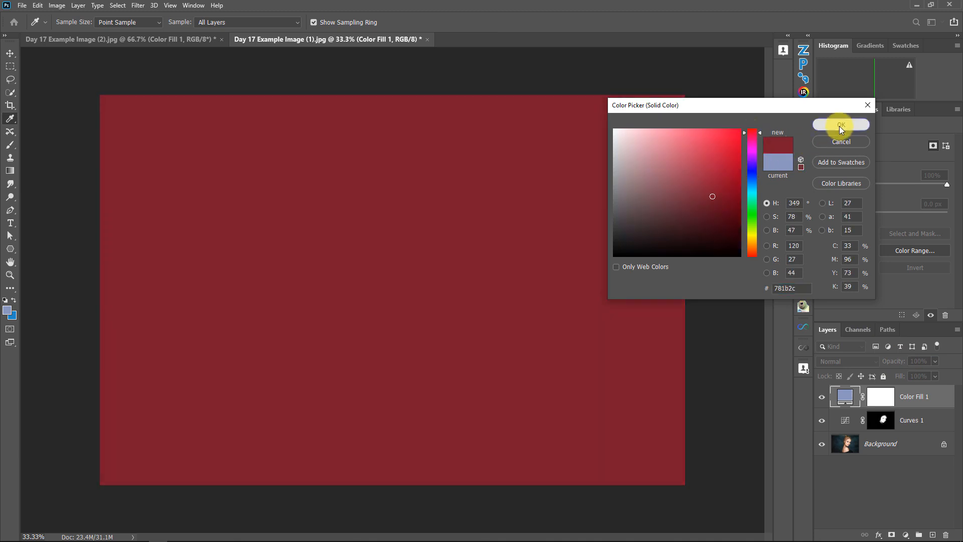
pyautogui.click(839, 125)
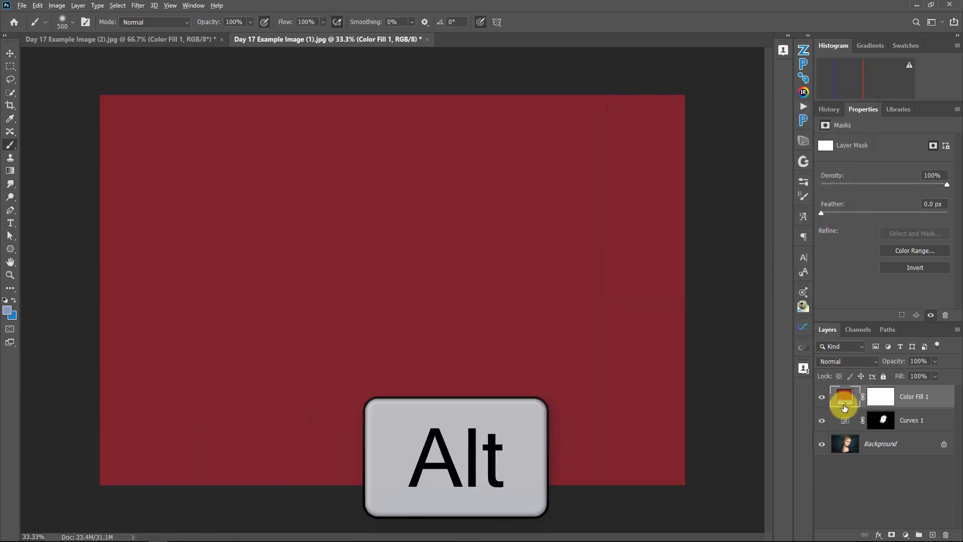
# - Clip the dark red fill layer to Curves 1 and set its blend mode to Soft Light after trying Overlay
pyautogui.keyDown('alt'); pyautogui.click(848, 406); pyautogui.keyUp('alt')
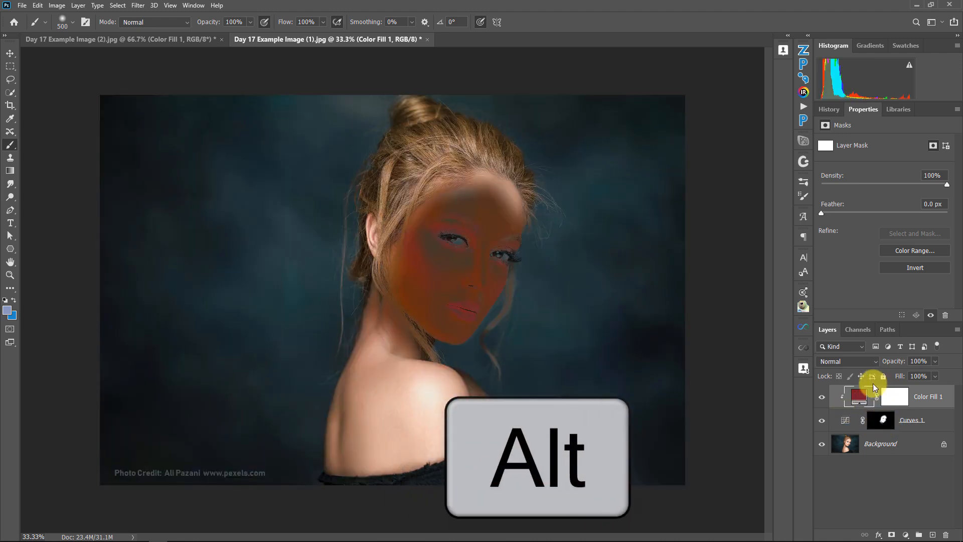
pyautogui.click(854, 362)
pyautogui.click(854, 362)
pyautogui.click(859, 360)
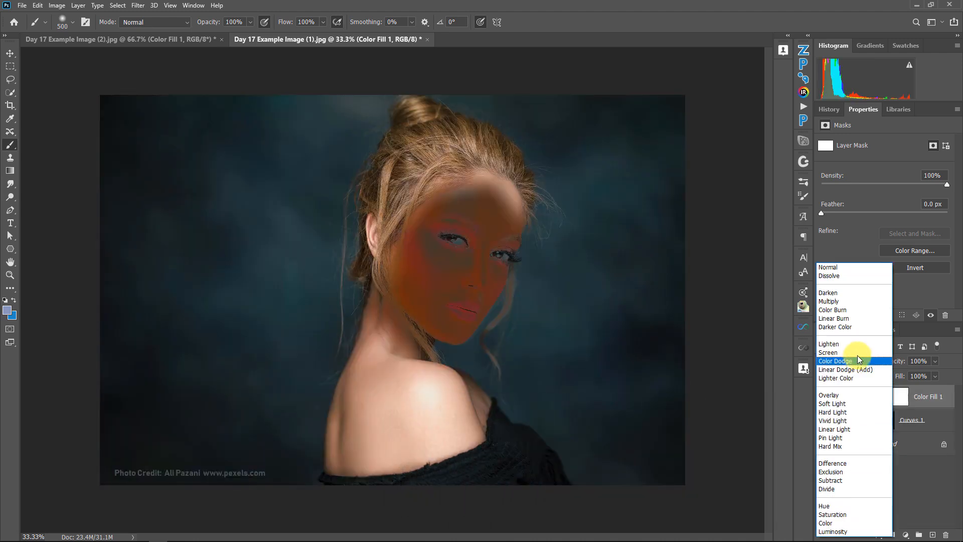
pyautogui.click(834, 401)
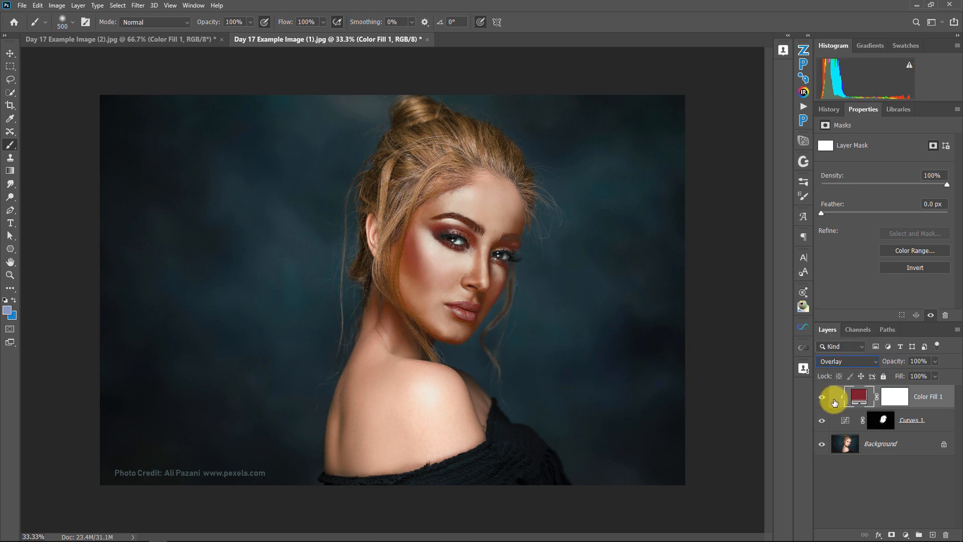
pyautogui.click(846, 363)
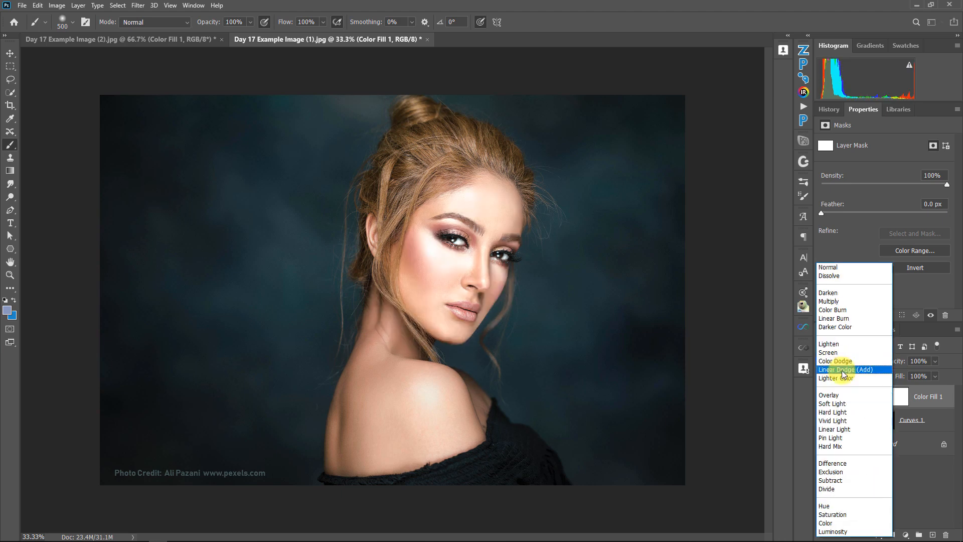
pyautogui.click(831, 403)
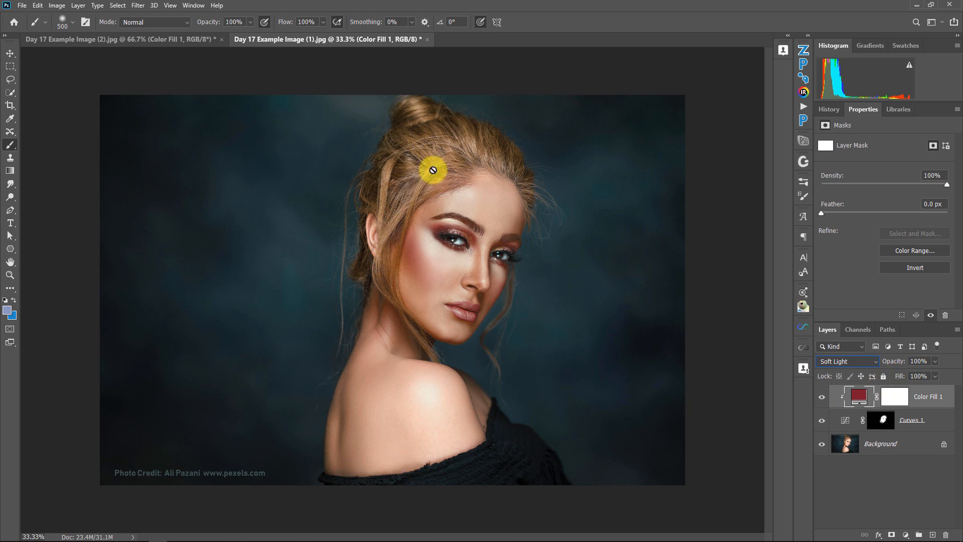
# - Lower the fill layer's opacity to 26% and switch the layer off and on to compare
pyautogui.click(934, 361)
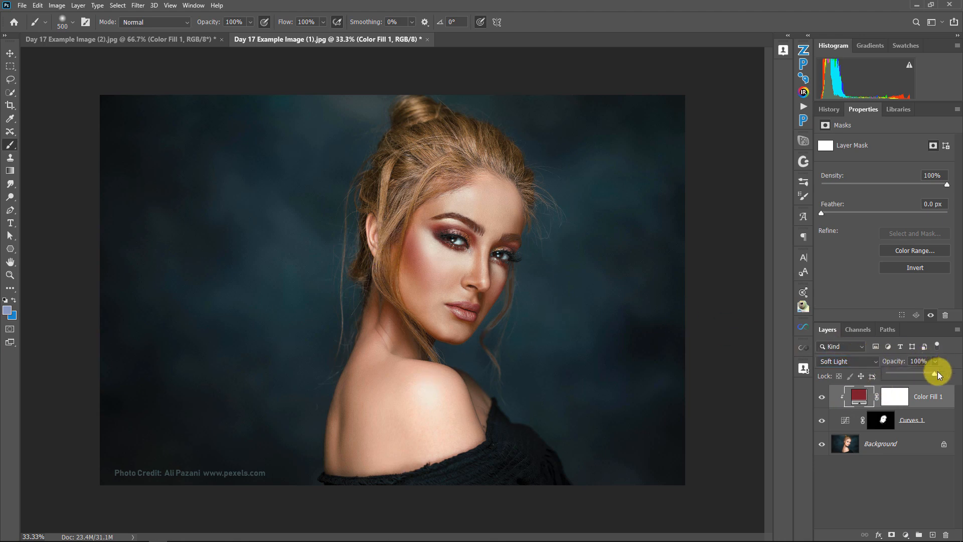
pyautogui.moveTo(934, 372); pyautogui.dragTo(899, 374)
pyautogui.click(821, 397)
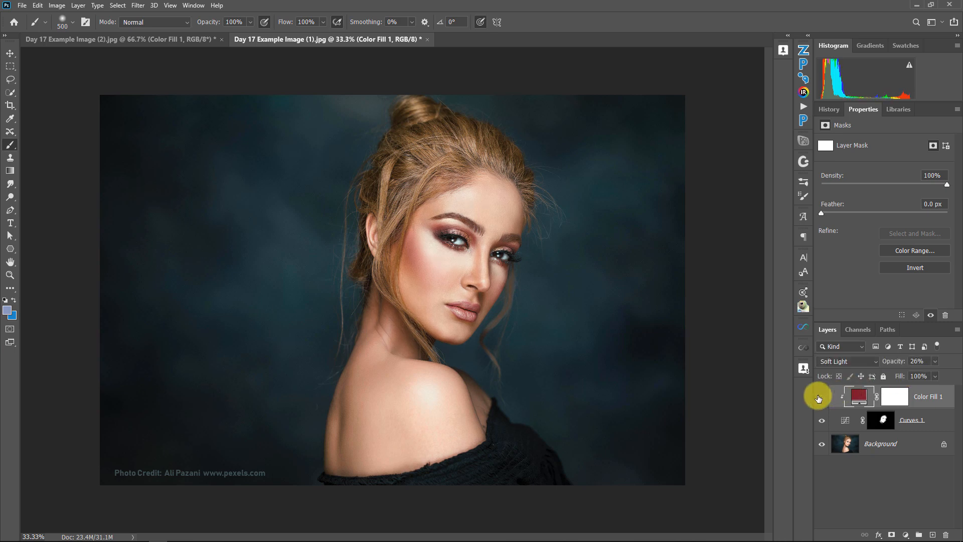
pyautogui.click(820, 397)
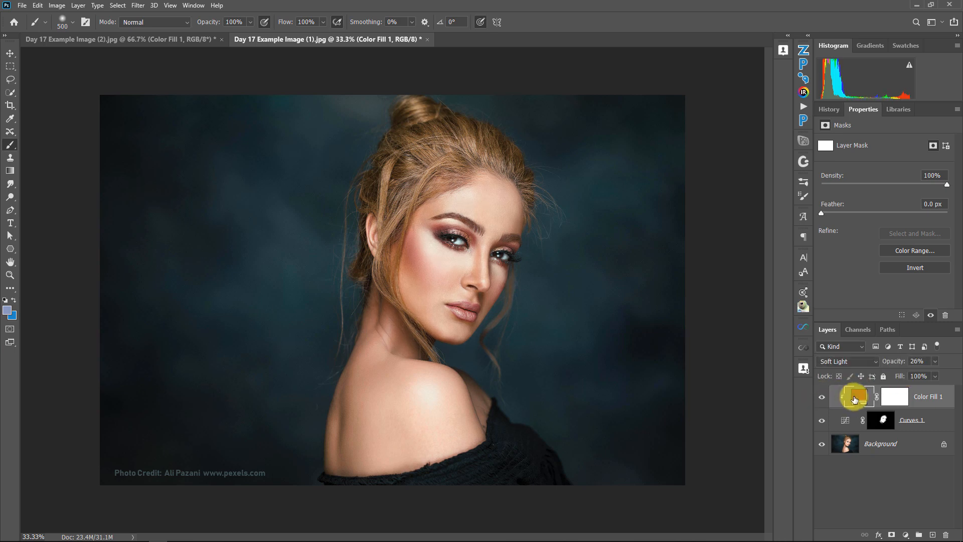
# - Change the fill layer's color to blue #3c4986
pyautogui.doubleClick(861, 397)
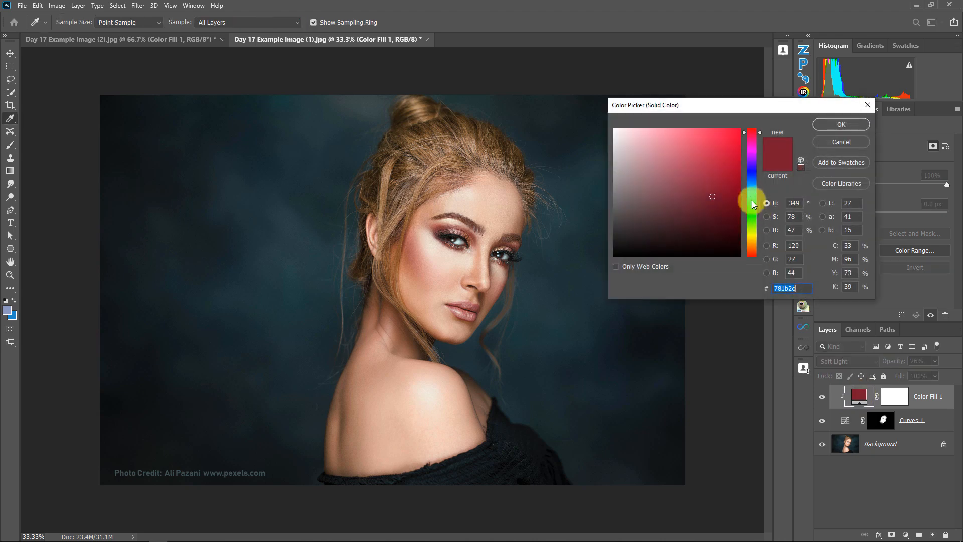
pyautogui.moveTo(750, 146)
pyautogui.mouseDown()
pyautogui.moveTo(748, 248)
pyautogui.moveTo(749, 188)
pyautogui.moveTo(720, 140)
pyautogui.moveTo(670, 215)
pyautogui.moveTo(700, 172)
pyautogui.moveTo(657, 191)
pyautogui.moveTo(678, 170)
pyautogui.mouseUp()
pyautogui.moveTo(750, 190)
pyautogui.mouseDown()
pyautogui.moveTo(752, 222)
pyautogui.moveTo(736, 170)
pyautogui.moveTo(707, 192)
pyautogui.moveTo(755, 179)
pyautogui.mouseUp()
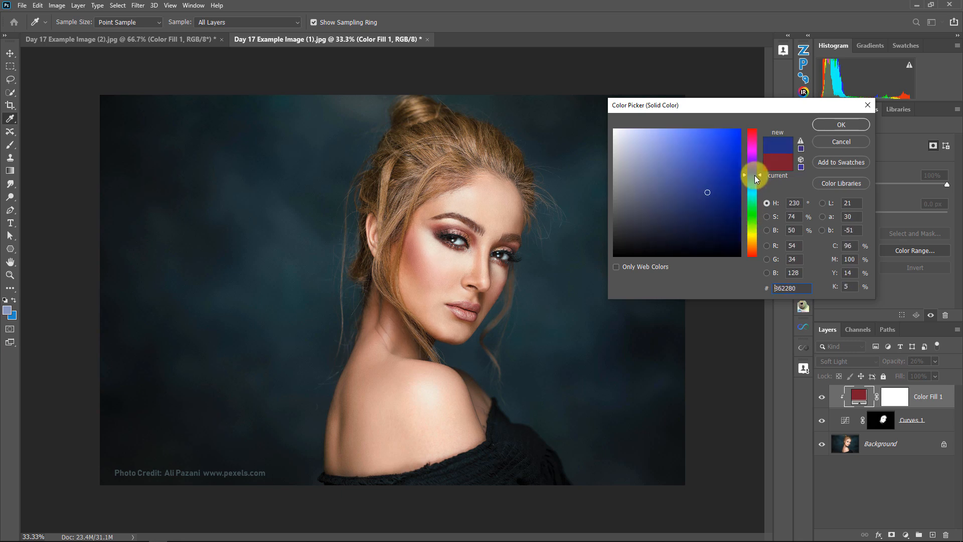
pyautogui.moveTo(679, 190); pyautogui.dragTo(683, 189)
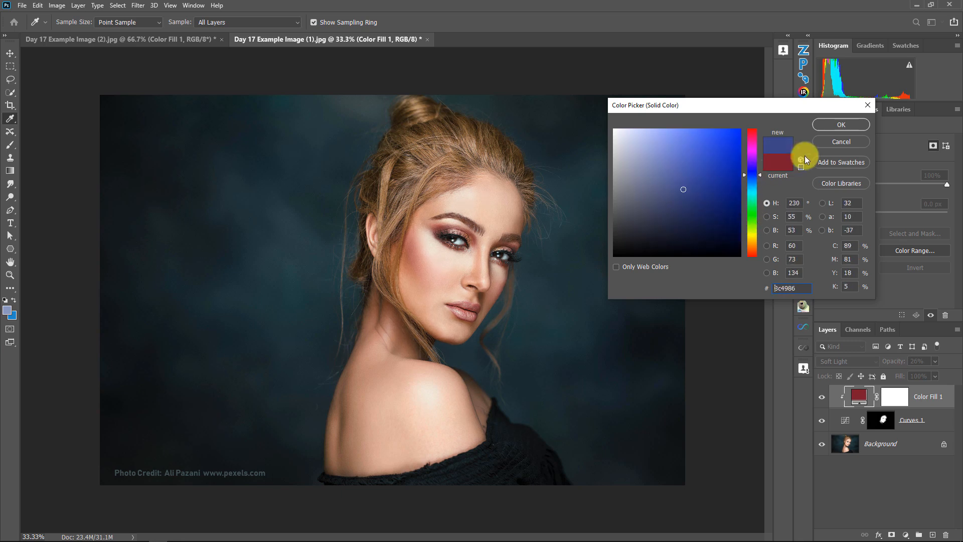
pyautogui.click(832, 125)
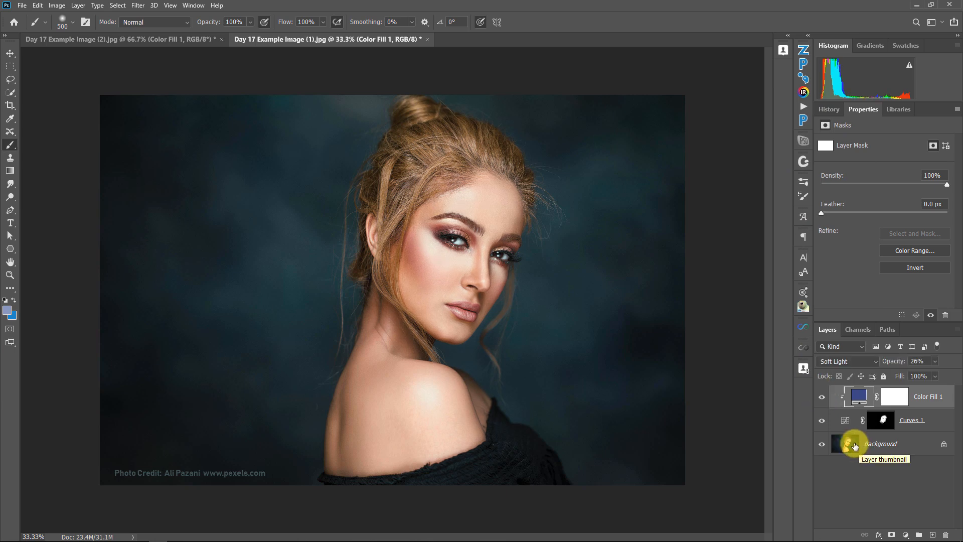
# - Try a Sampled Colors range on the Background layer, sampling the forehead skin with Fuzziness at 200
pyautogui.click(905, 447)
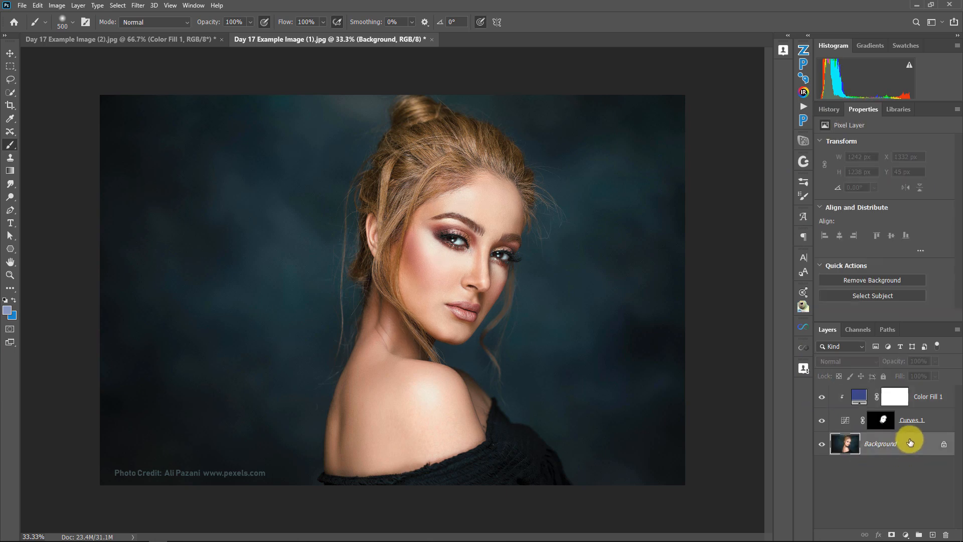
pyautogui.click(118, 6)
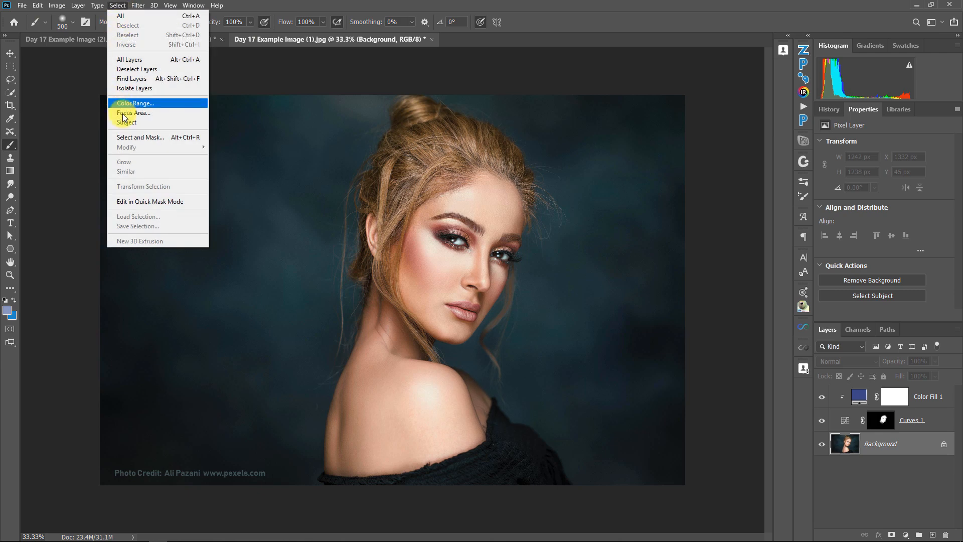
pyautogui.click(125, 101)
pyautogui.click(669, 97)
pyautogui.click(666, 100)
pyautogui.click(479, 206)
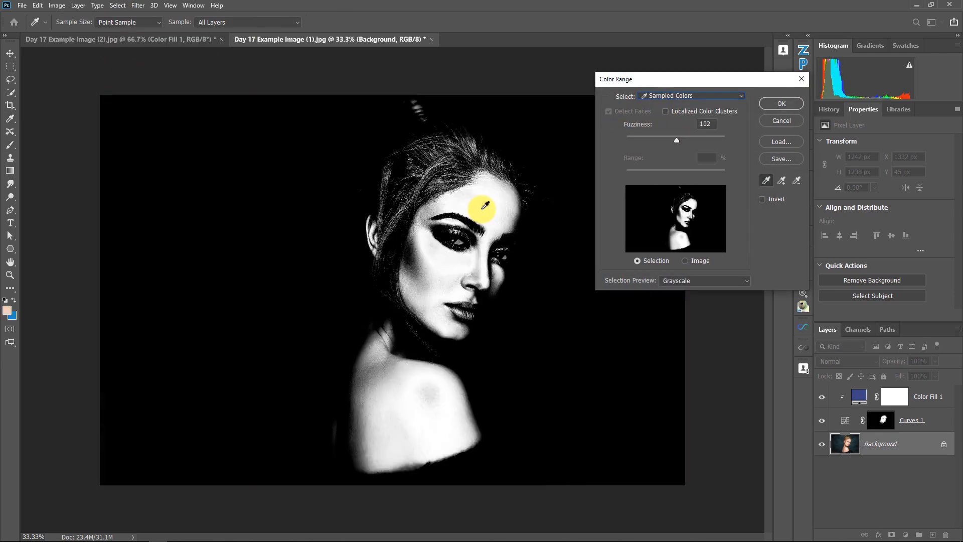
pyautogui.moveTo(680, 142); pyautogui.dragTo(727, 137)
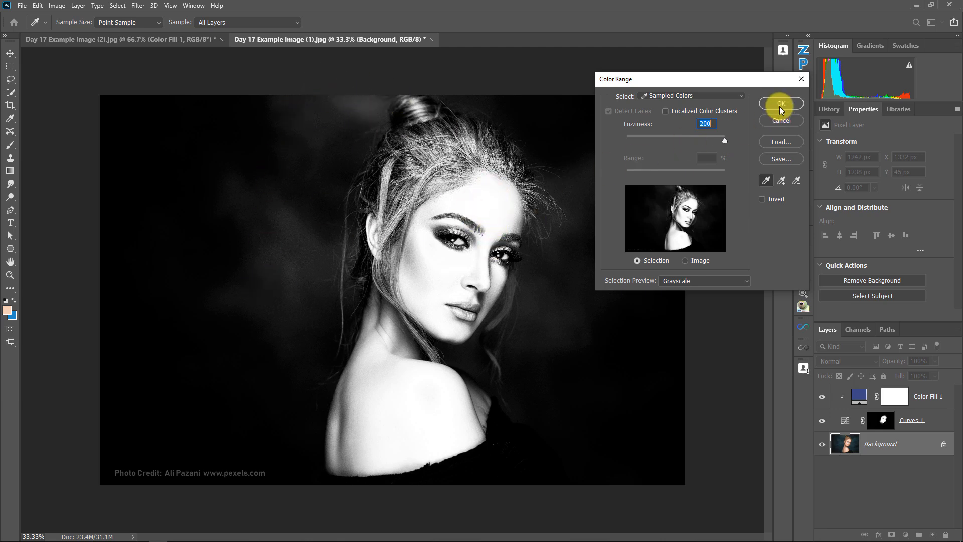
# - Switch the Color Range selection to Skin Tones for comparison and return it to Sampled Colors
pyautogui.click(721, 94)
pyautogui.click(664, 230)
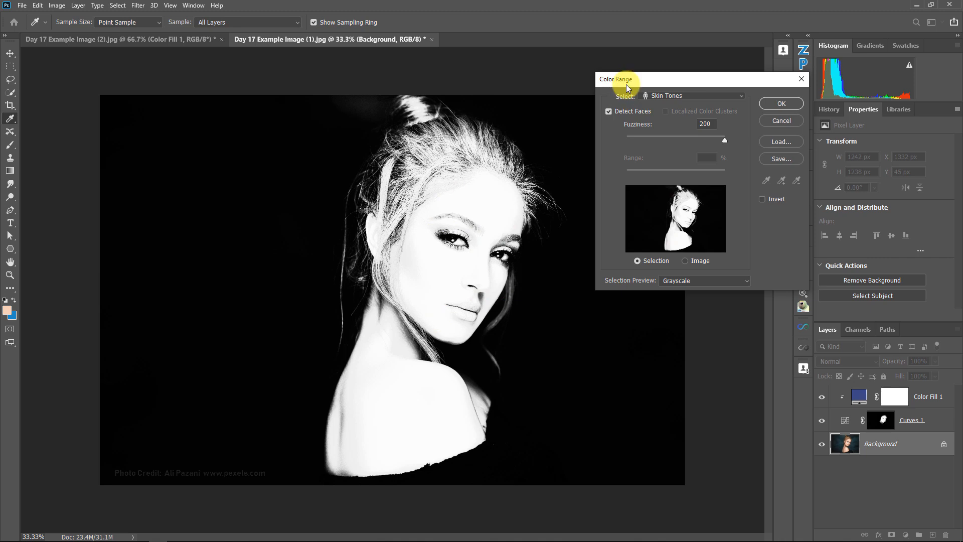
pyautogui.click(681, 94)
pyautogui.click(675, 105)
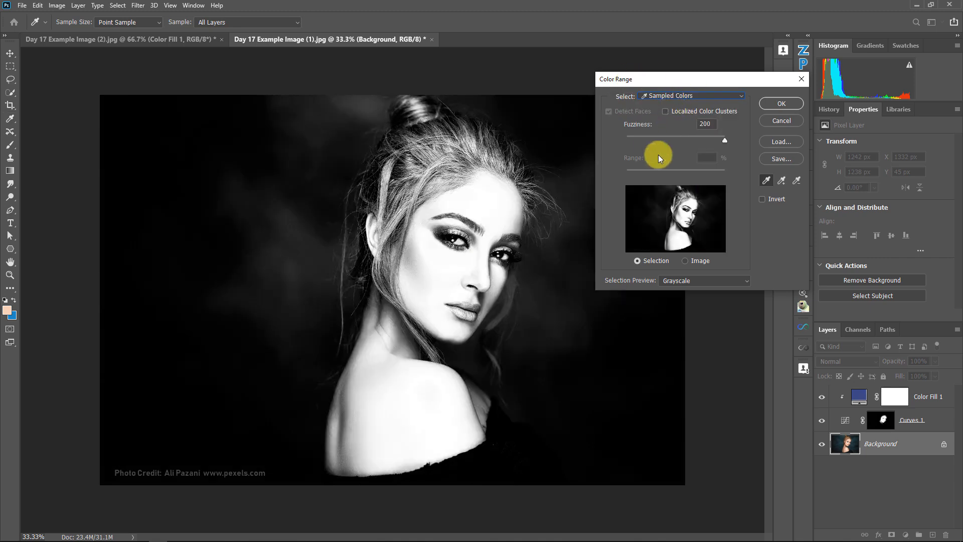
# - Try Fuzziness 105, sample the cheek, add the skin beside the mouth, reduce Fuzziness to 79, and cancel the Color Range selection
pyautogui.moveTo(725, 138); pyautogui.dragTo(702, 137)
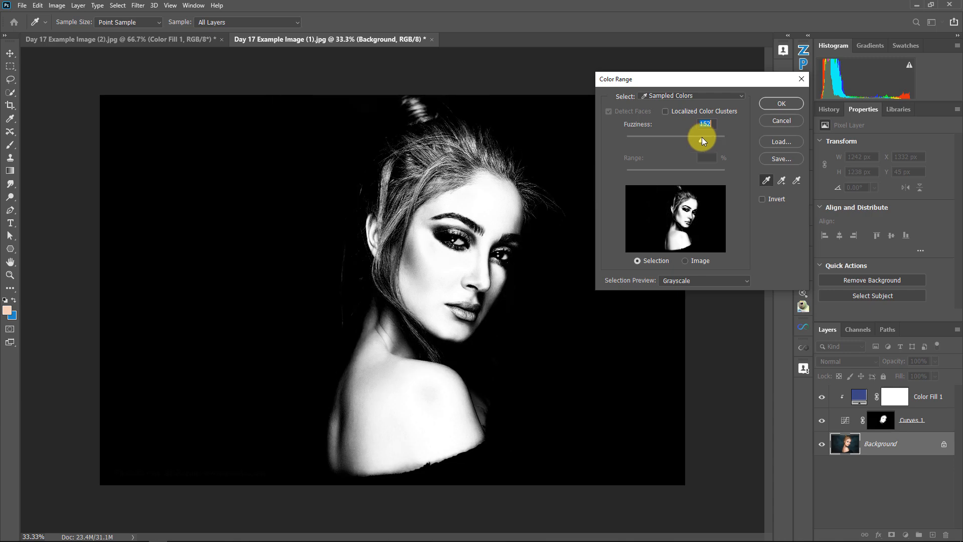
pyautogui.moveTo(701, 137); pyautogui.dragTo(680, 141)
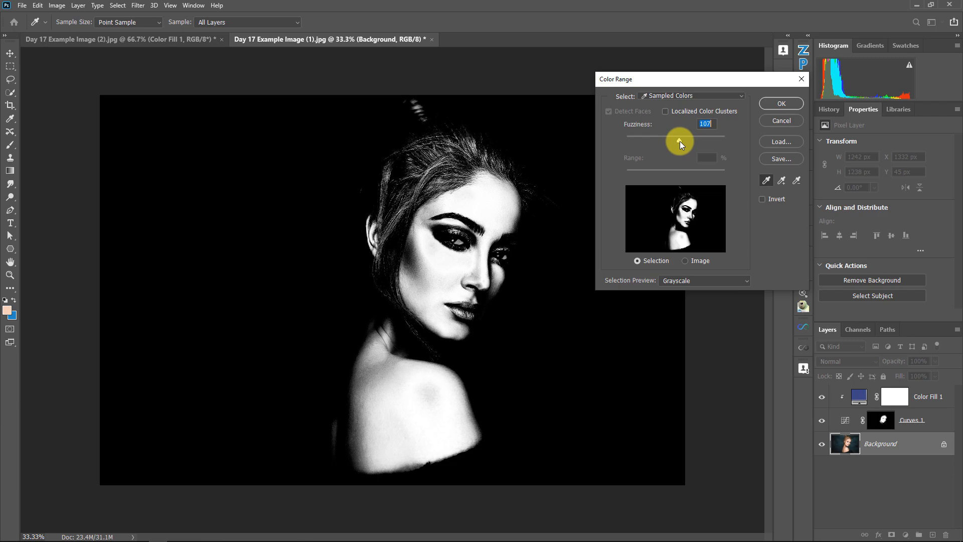
pyautogui.click(420, 275)
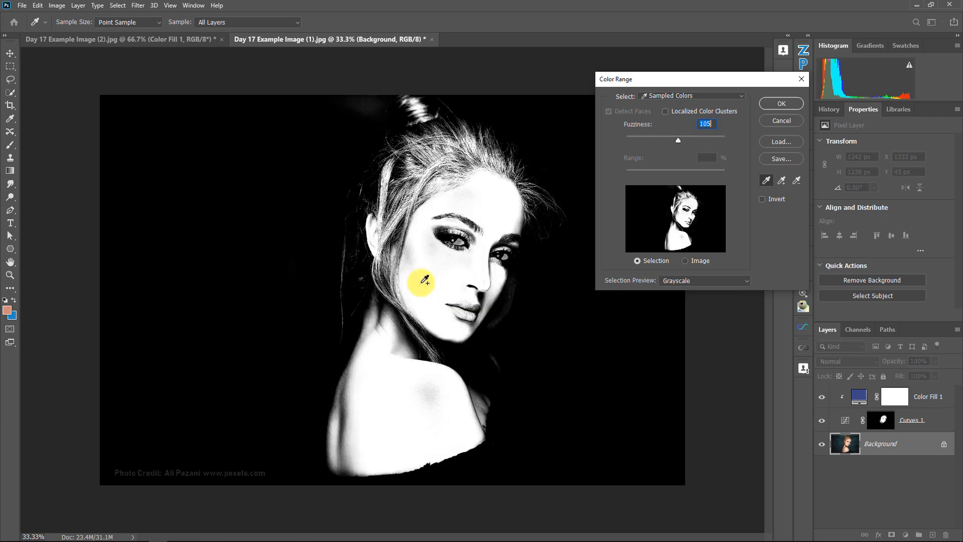
pyautogui.keyDown('shift'); pyautogui.click(486, 297); pyautogui.keyUp('shift')
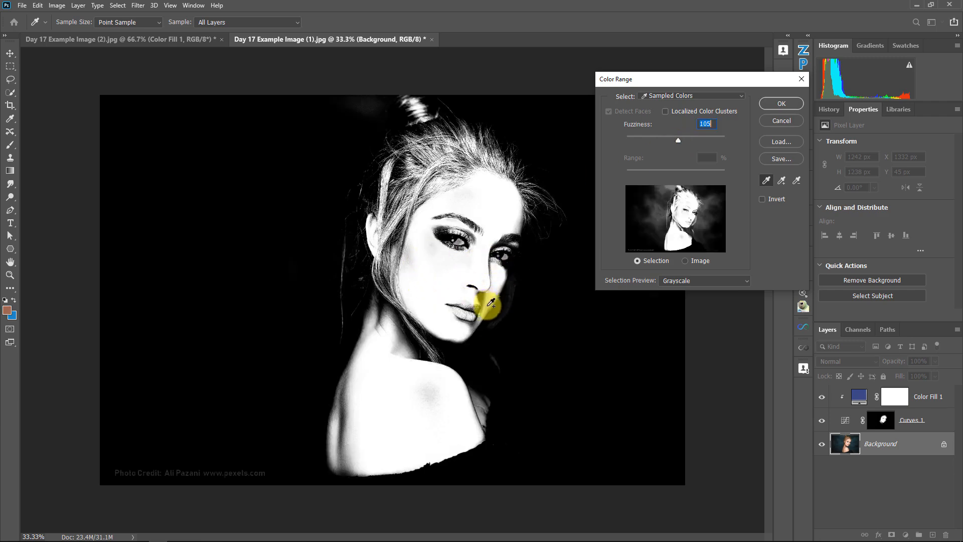
pyautogui.moveTo(677, 138)
pyautogui.mouseDown()
pyautogui.moveTo(651, 142)
pyautogui.moveTo(663, 145)
pyautogui.mouseUp()
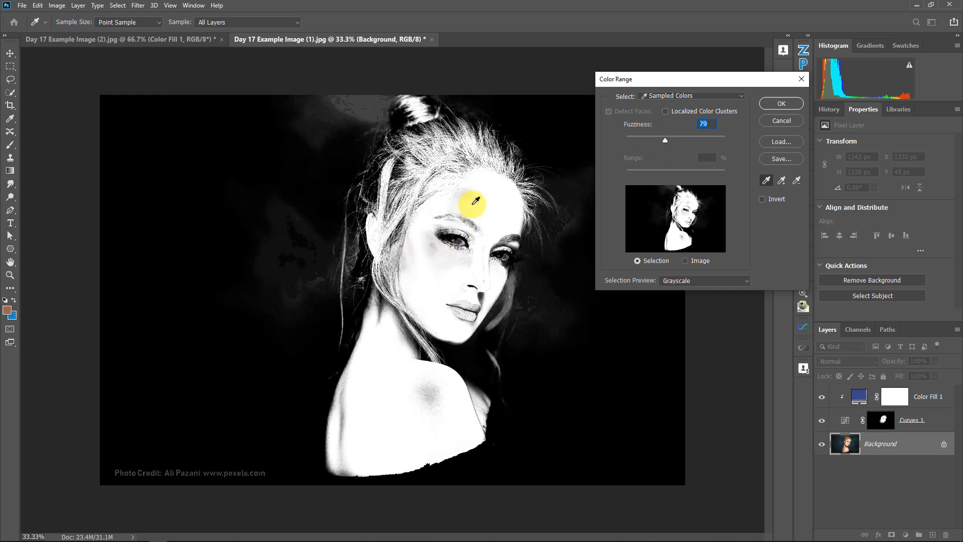
pyautogui.click(773, 121)
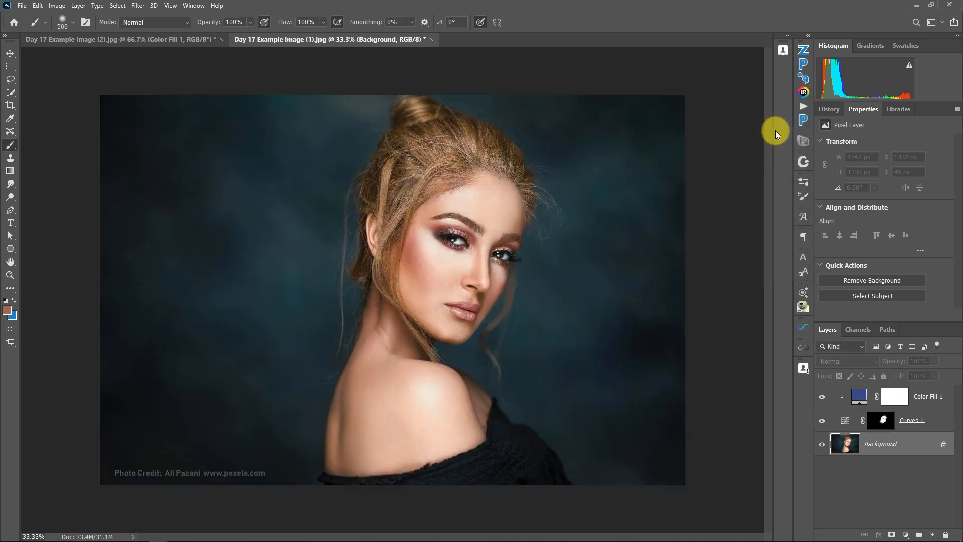